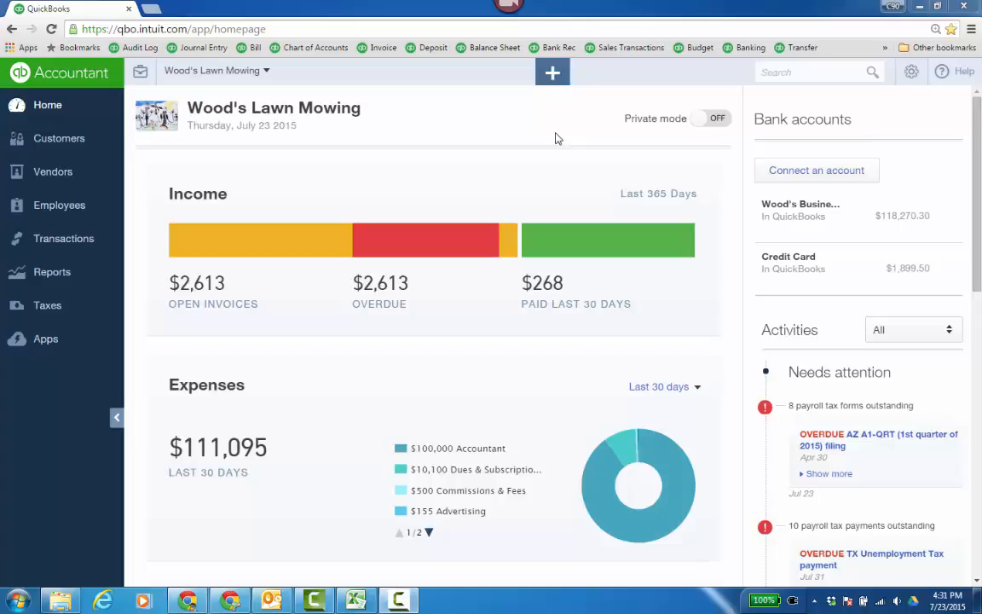
Open the chart of accounts for Wood's Lawn Mowing.
{"action": "left_click", "coordinate": [101, 249]}
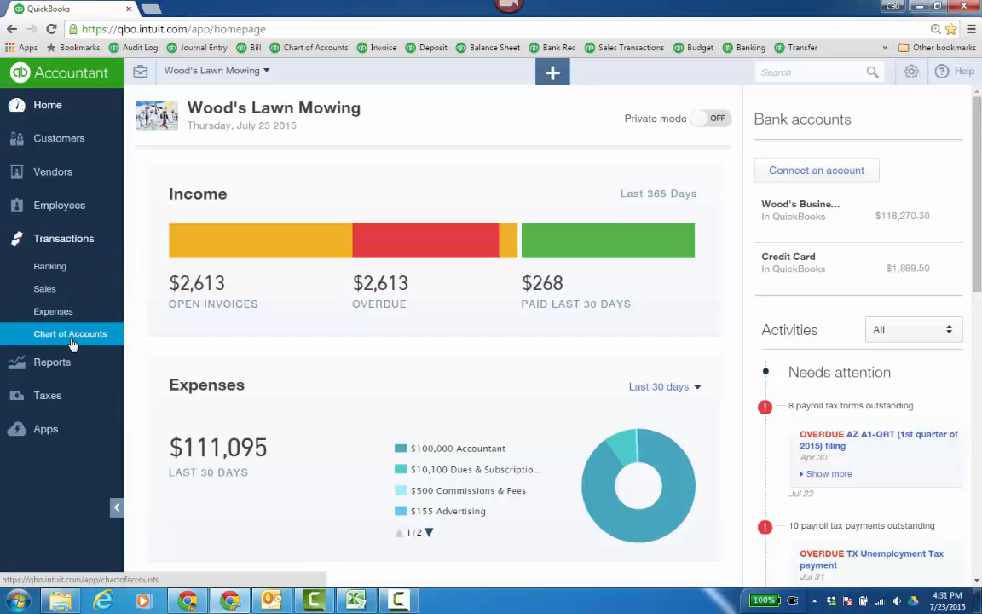
{"action": "left_click", "coordinate": [910, 74]}
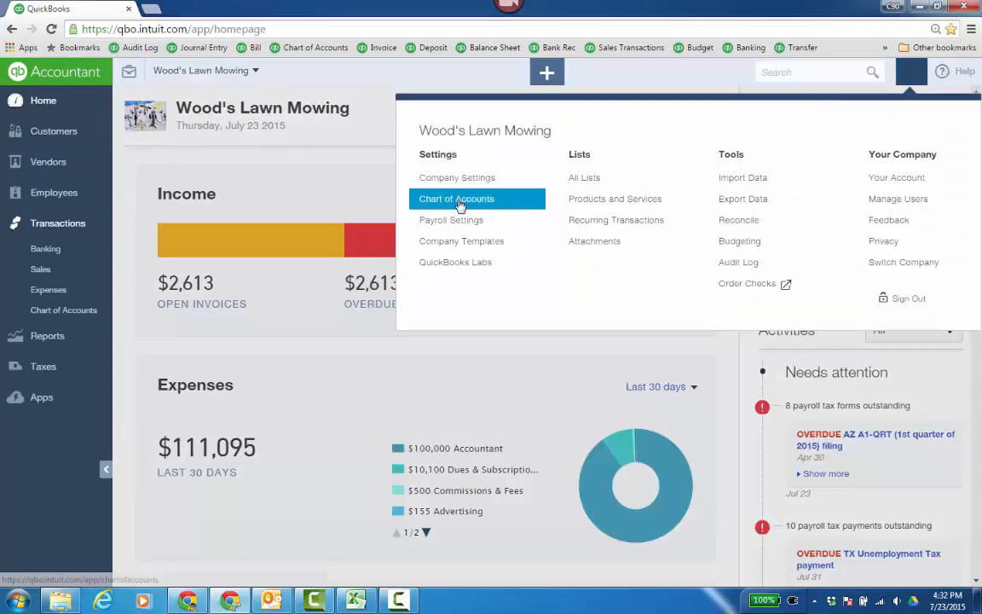
{"action": "left_click", "coordinate": [418, 198]}
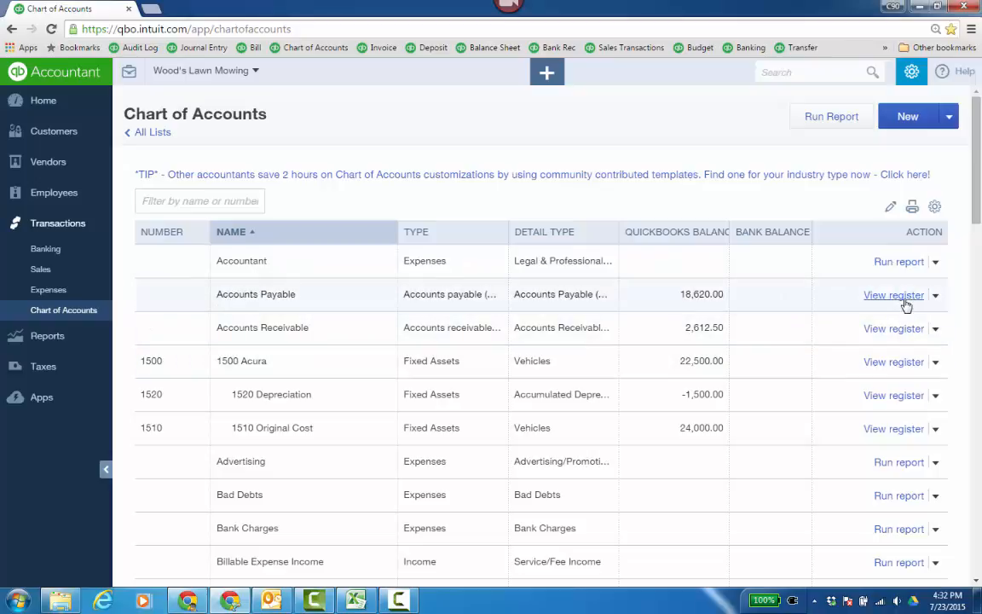
Start a new account with category type Expenses and detail type Entertainment, and cancel it without saving.
{"action": "left_click", "coordinate": [909, 118]}
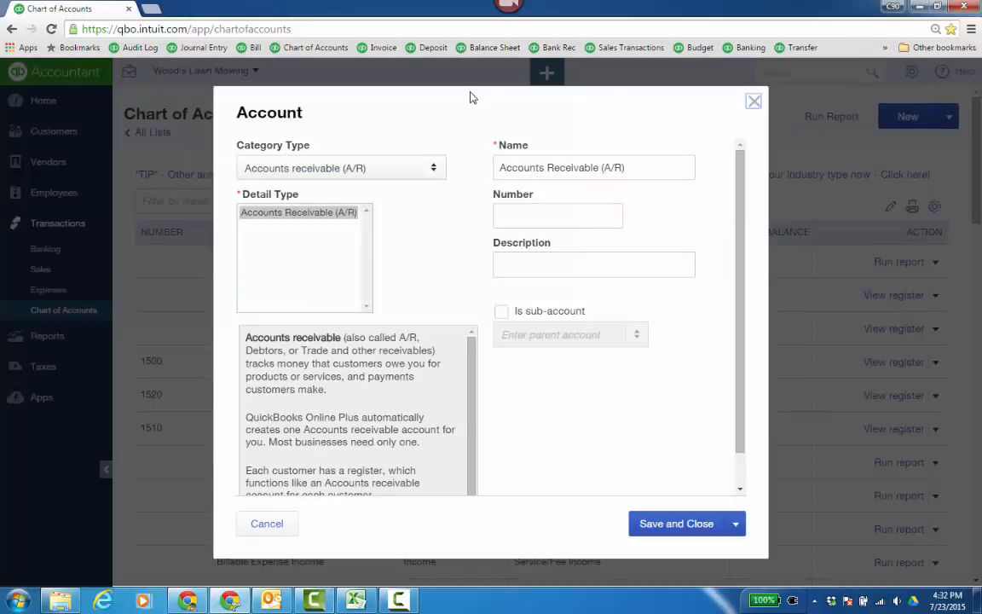
{"action": "left_click", "coordinate": [433, 169]}
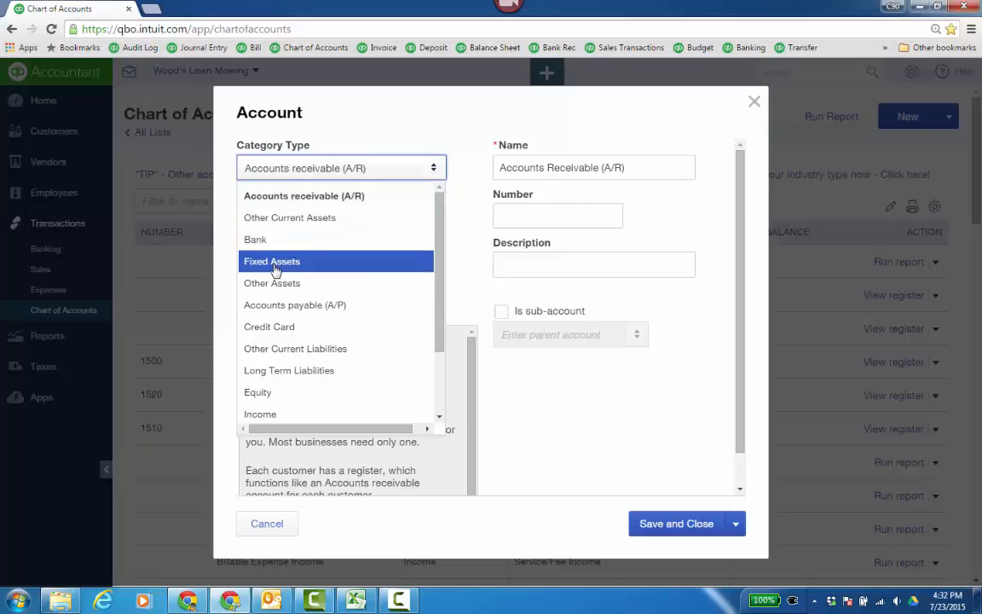
{"action": "left_click_drag", "start_coordinate": [439, 280], "coordinate": [435, 361]}
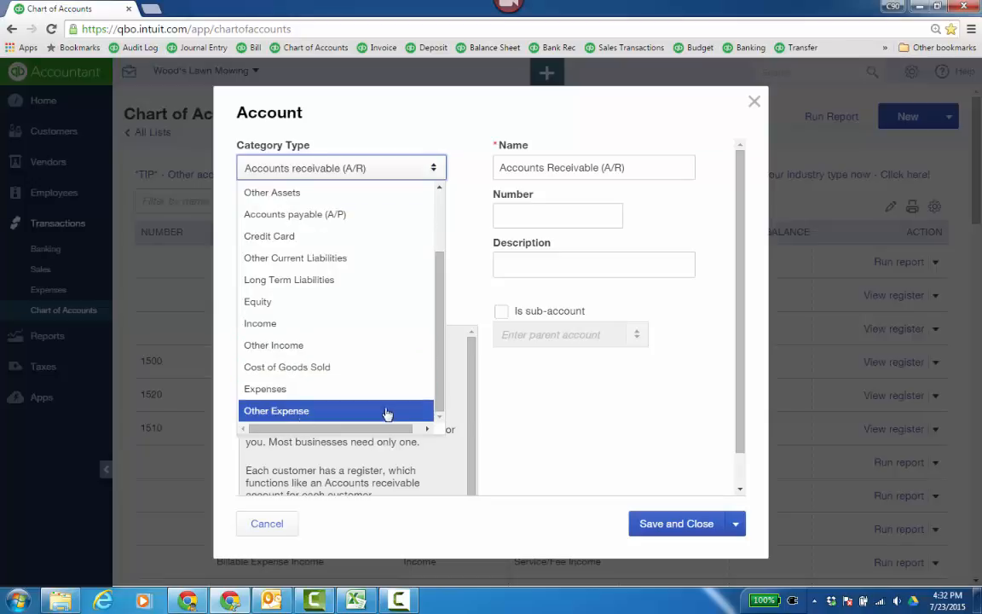
{"action": "left_click_drag", "start_coordinate": [436, 402], "coordinate": [438, 165]}
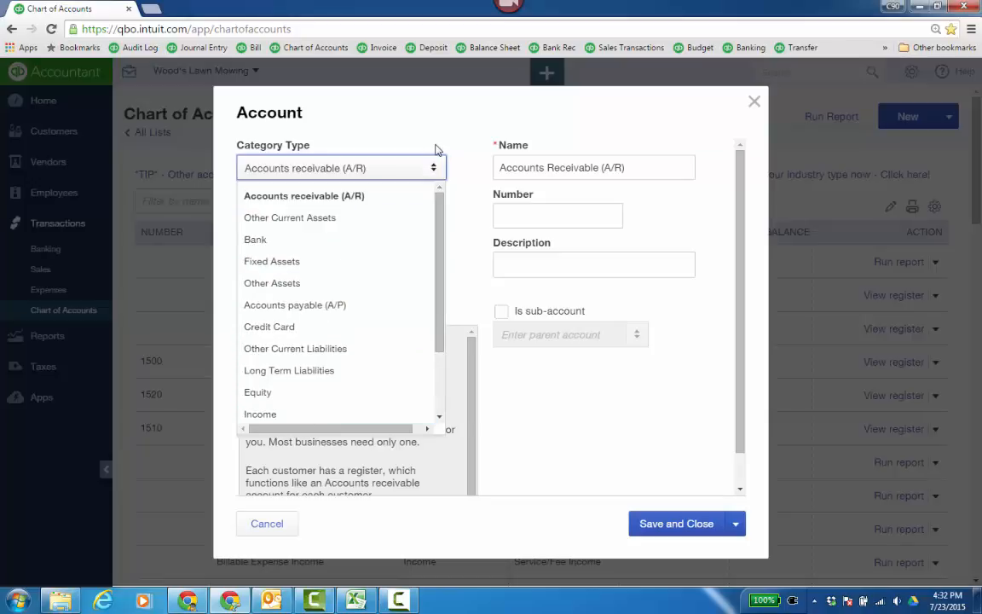
{"action": "left_click_drag", "start_coordinate": [440, 282], "coordinate": [441, 373]}
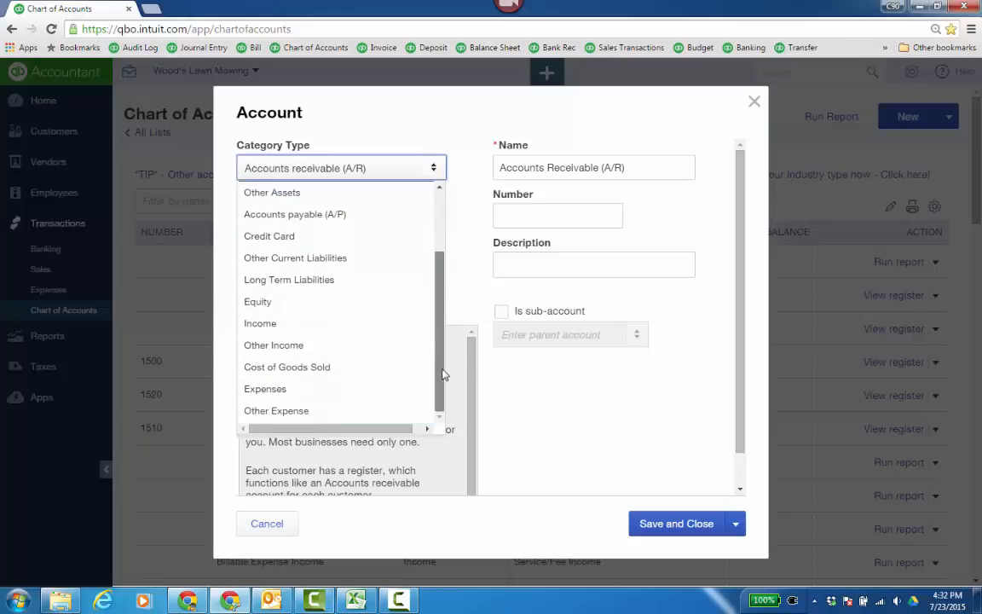
{"action": "left_click", "coordinate": [375, 387]}
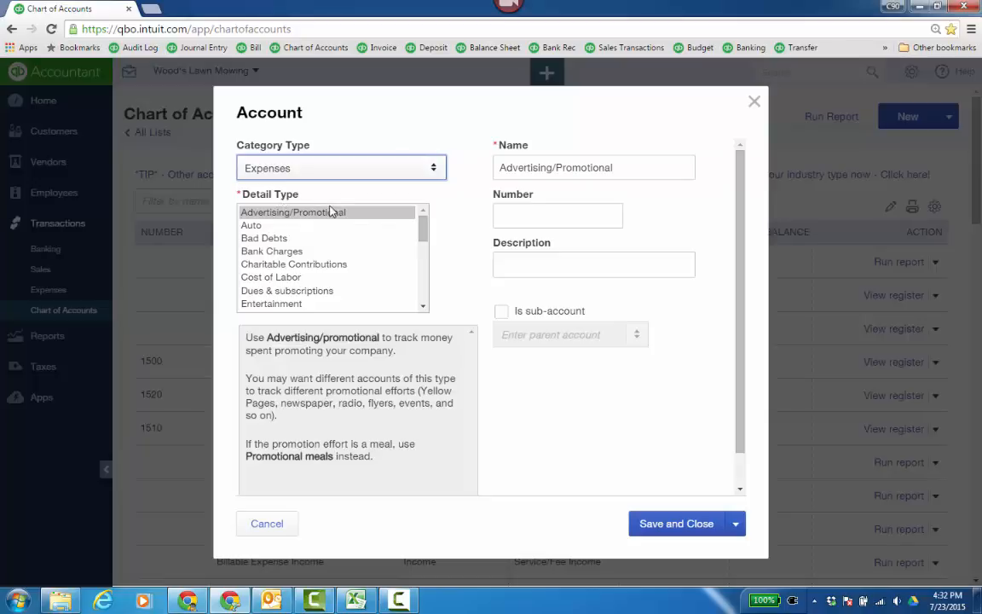
{"action": "left_click", "coordinate": [423, 232]}
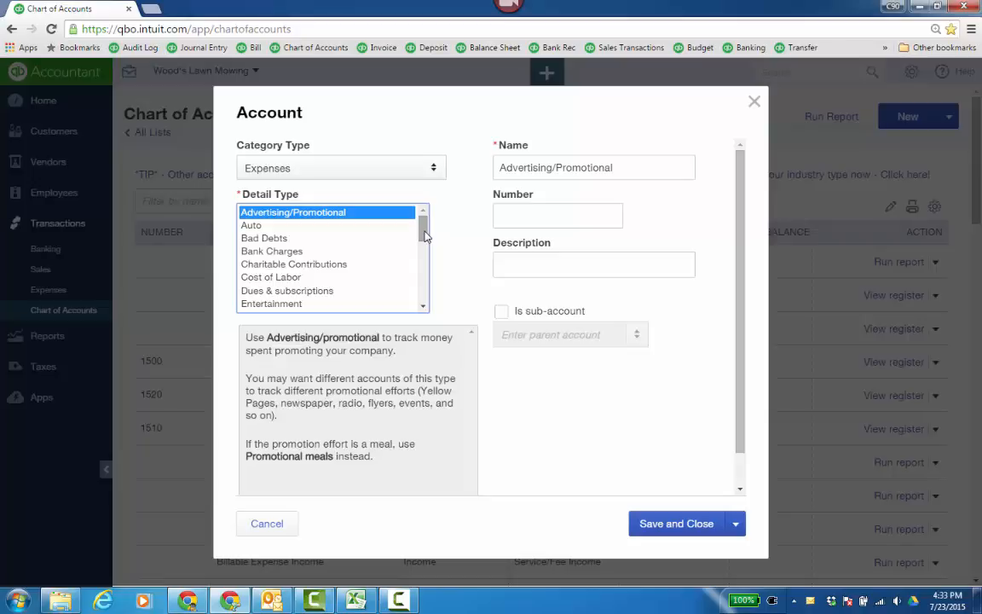
{"action": "left_click_drag", "start_coordinate": [424, 235], "coordinate": [410, 258]}
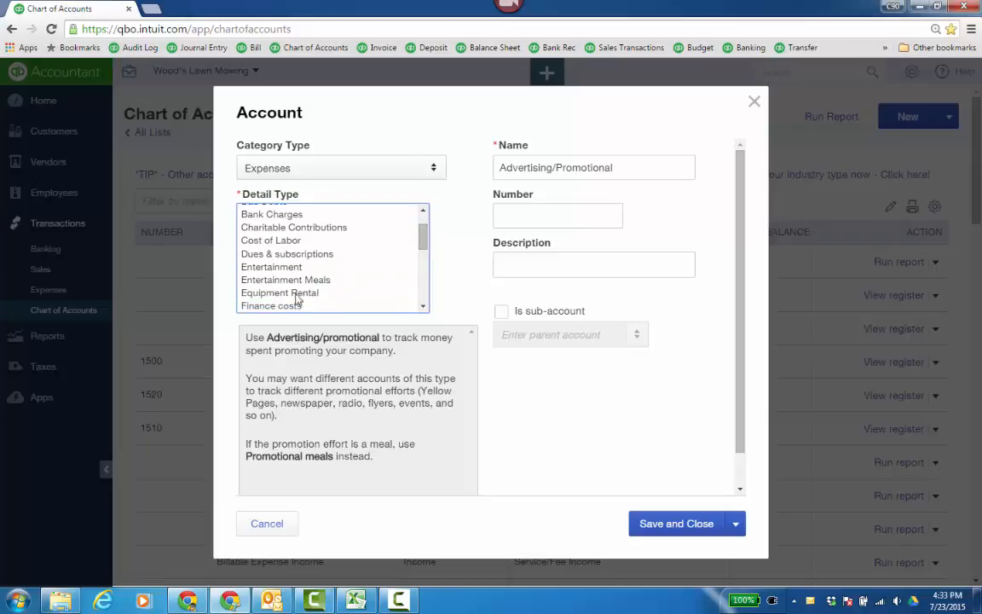
{"action": "left_click", "coordinate": [290, 268]}
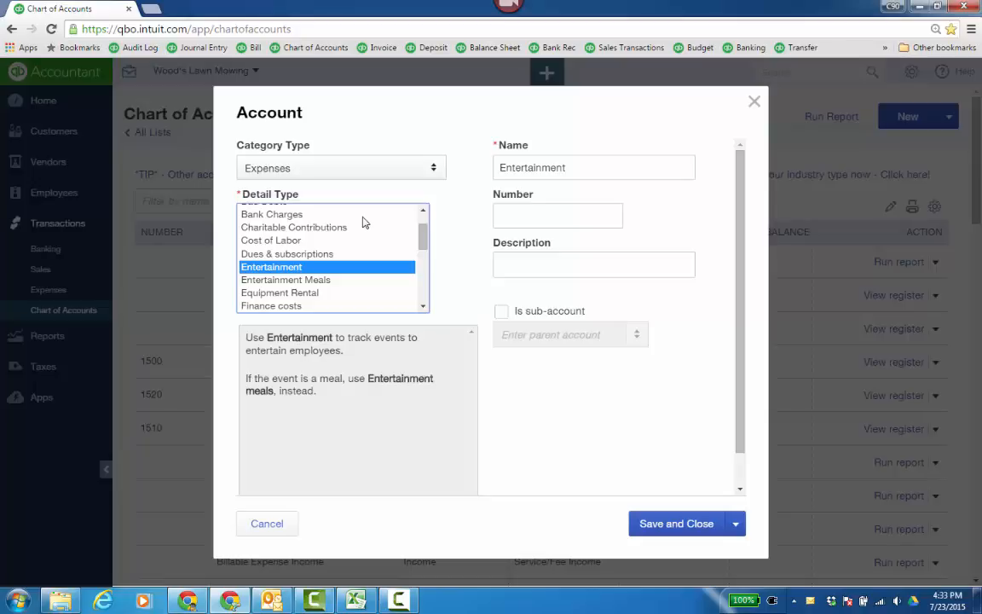
{"action": "left_click", "coordinate": [269, 523]}
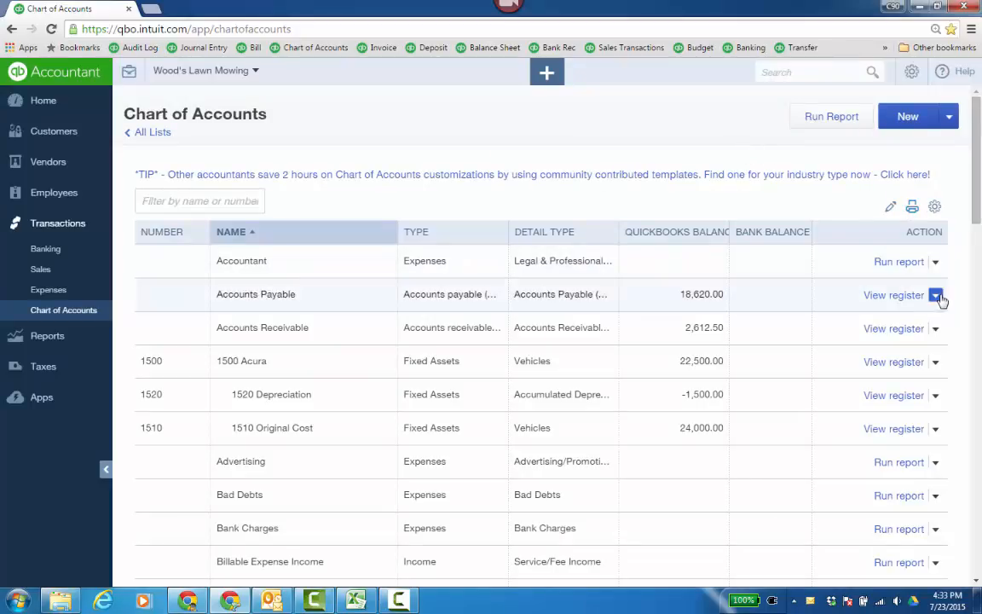
Delete the Bad Debts expense account from the chart of accounts and confirm the deletion.
{"action": "scroll", "coordinate": [797, 394], "scroll_direction": "down", "scroll_amount": 1}
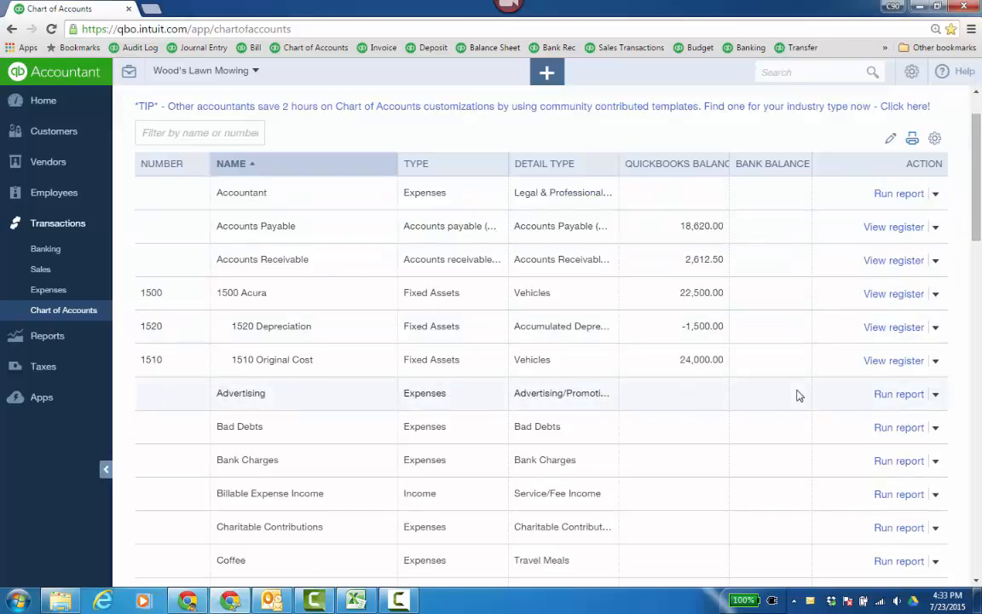
{"action": "scroll", "coordinate": [799, 395], "scroll_direction": "down", "scroll_amount": 1}
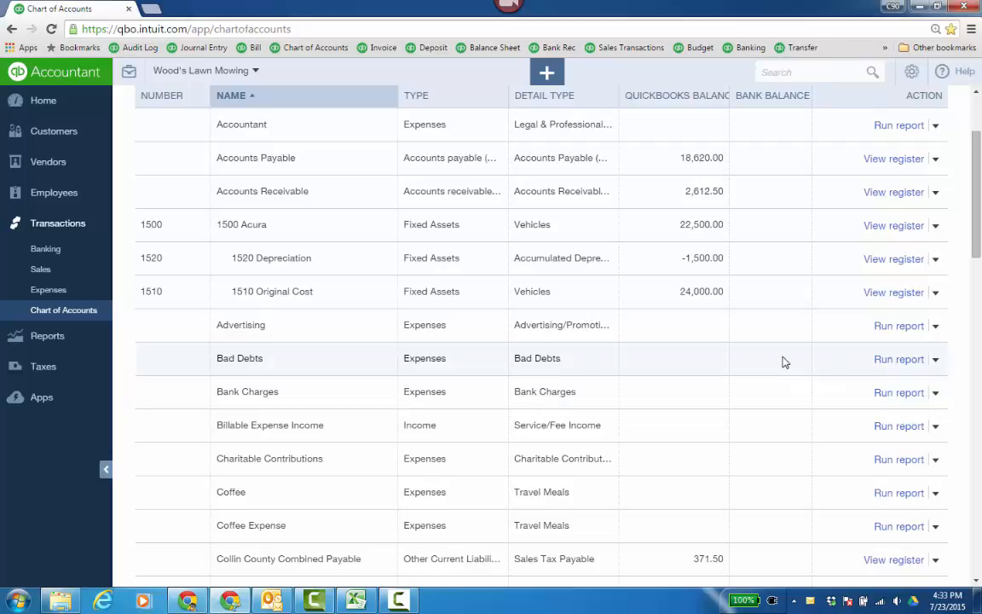
{"action": "left_click", "coordinate": [935, 359]}
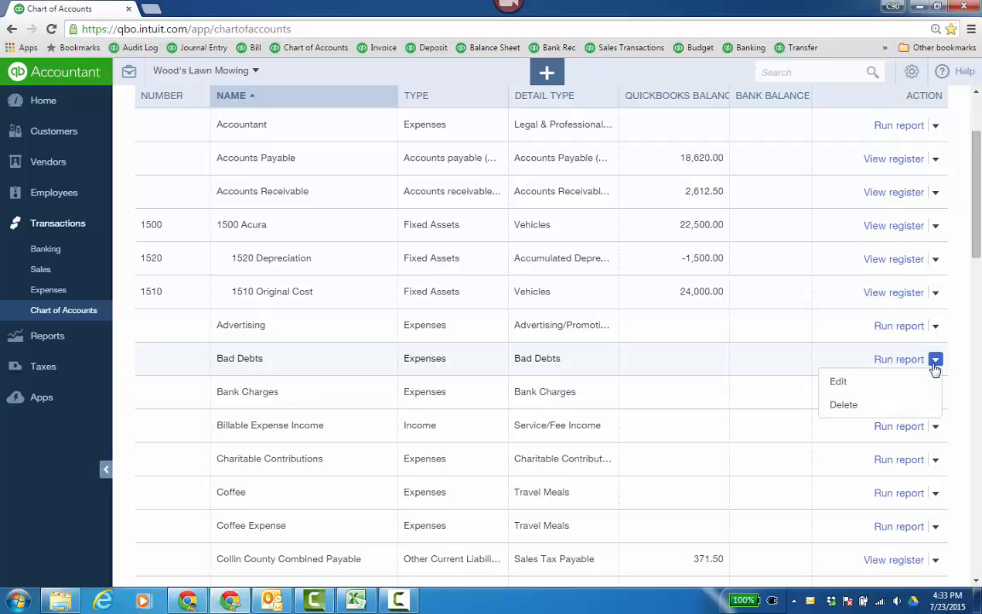
{"action": "left_click", "coordinate": [843, 407]}
{"action": "left_click", "coordinate": [578, 364]}
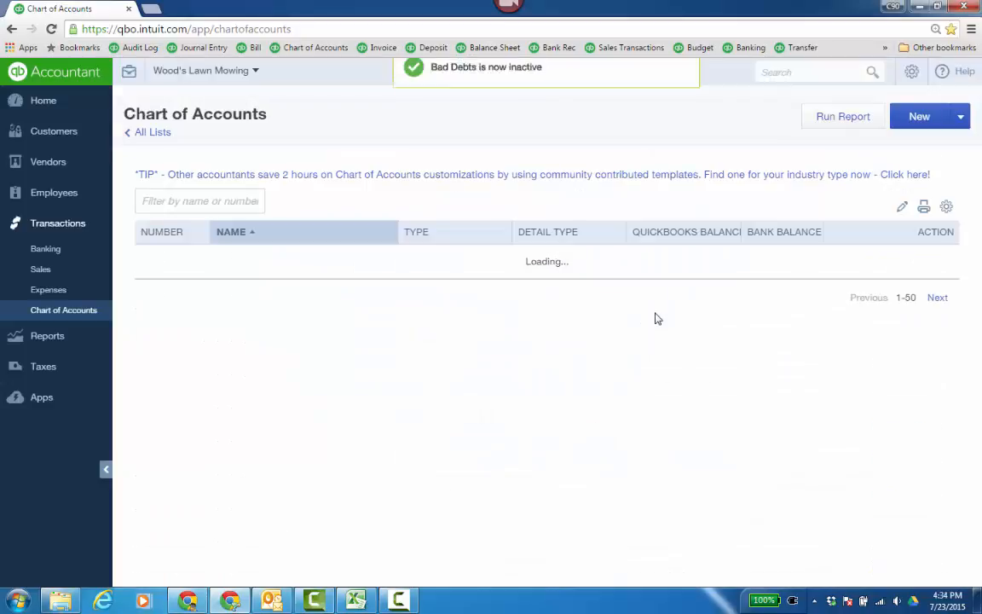
Set the chart of accounts list to include inactive accounts.
{"action": "left_click", "coordinate": [934, 208]}
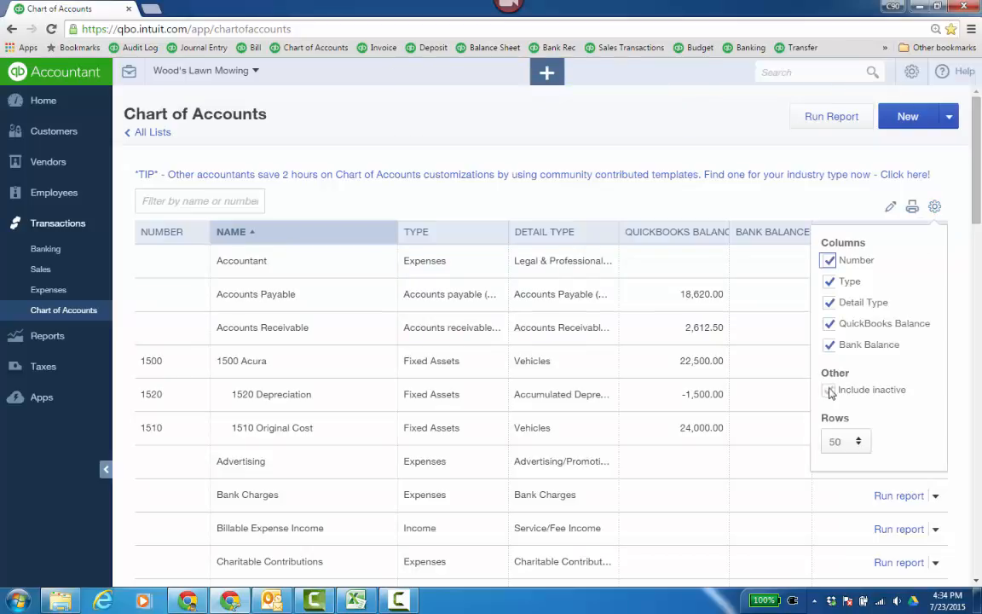
{"action": "left_click", "coordinate": [828, 388]}
{"action": "left_click", "coordinate": [935, 206]}
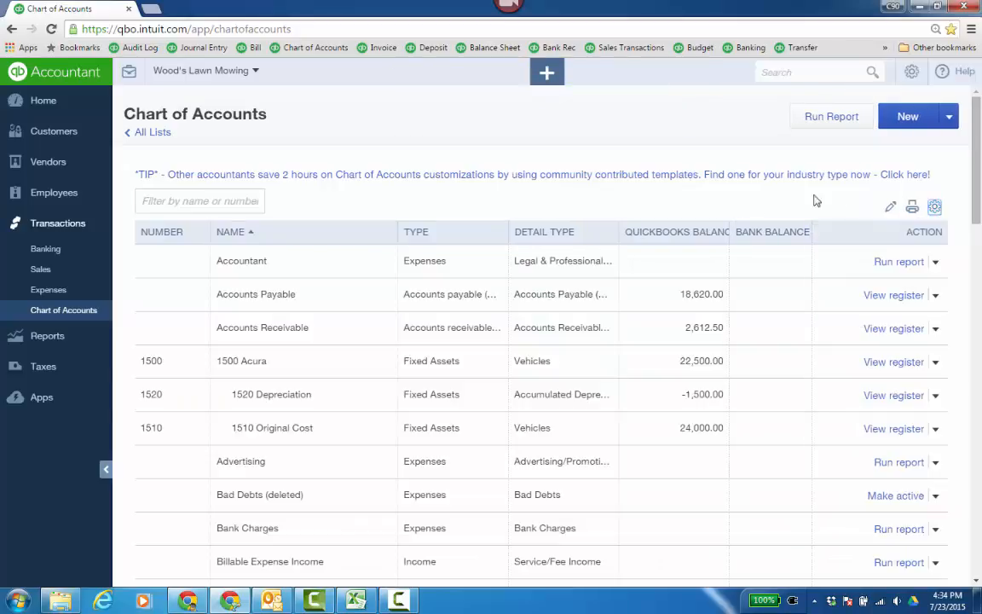
Look through the deleted accounts in the list and make the Bad Debts account active again.
{"action": "scroll", "coordinate": [563, 413], "scroll_direction": "down", "scroll_amount": 1}
{"action": "scroll", "coordinate": [558, 417], "scroll_direction": "down", "scroll_amount": 4}
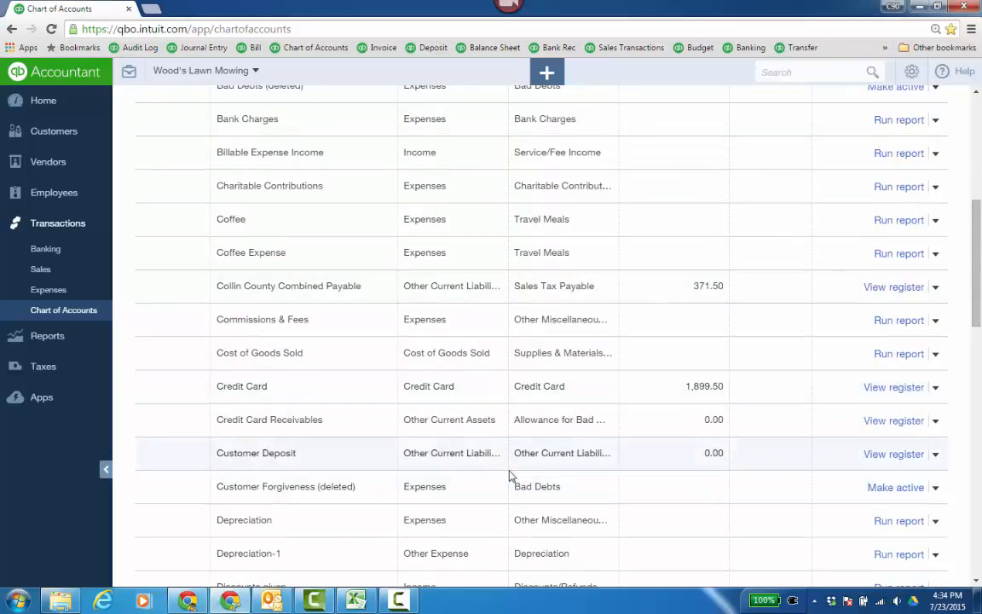
{"action": "scroll", "coordinate": [511, 473], "scroll_direction": "down", "scroll_amount": 1}
{"action": "scroll", "coordinate": [511, 465], "scroll_direction": "up", "scroll_amount": 2}
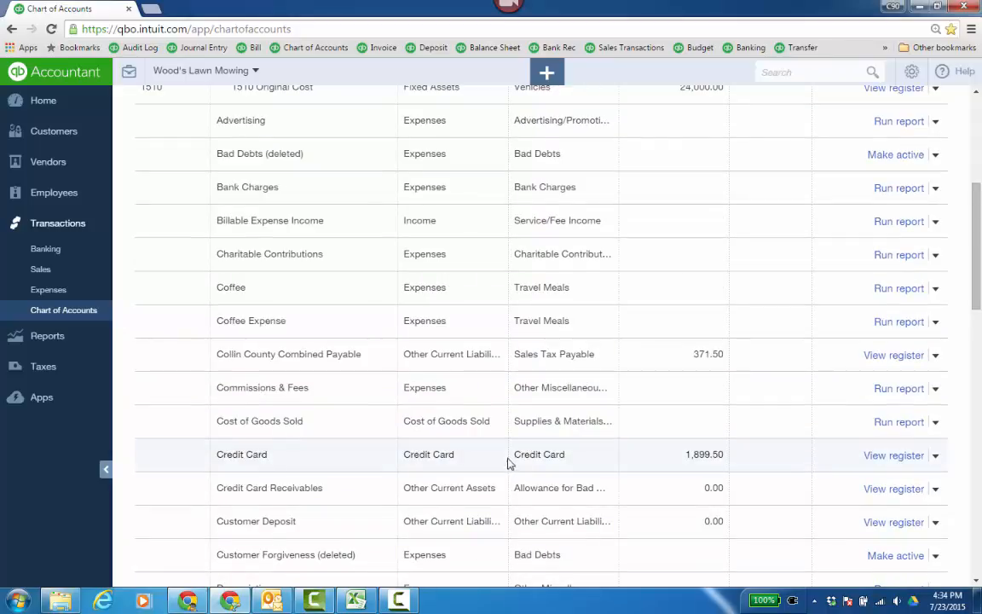
{"action": "left_click", "coordinate": [878, 155]}
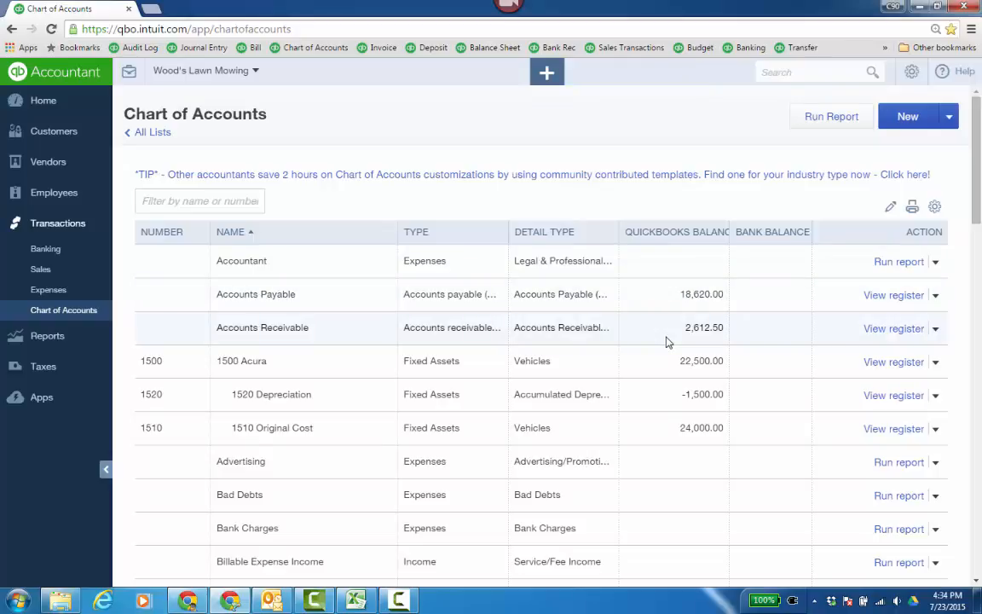
Sort the chart of accounts by type and open the register of Wood's Business Checking.
{"action": "scroll", "coordinate": [668, 428], "scroll_direction": "down", "scroll_amount": 1}
{"action": "scroll", "coordinate": [668, 429], "scroll_direction": "down", "scroll_amount": 2}
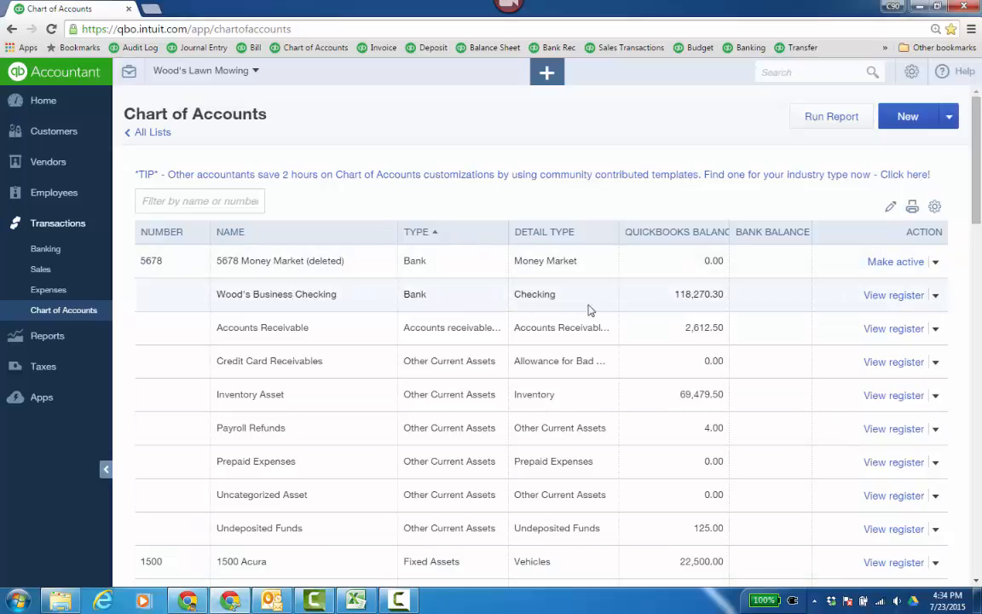
{"action": "left_click", "coordinate": [894, 295]}
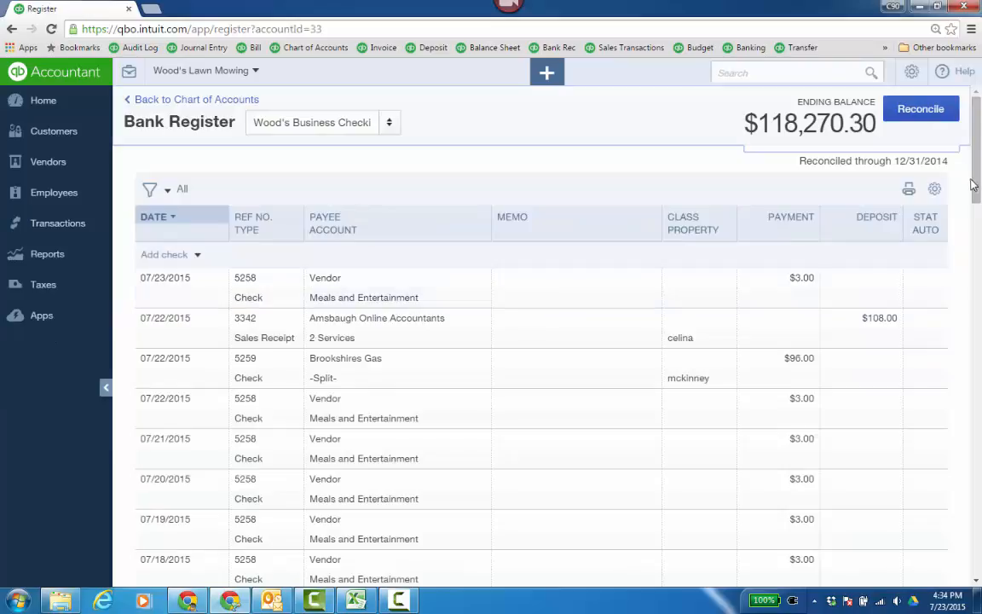
Turn on the running balance in the checking account's register.
{"action": "left_click", "coordinate": [934, 189]}
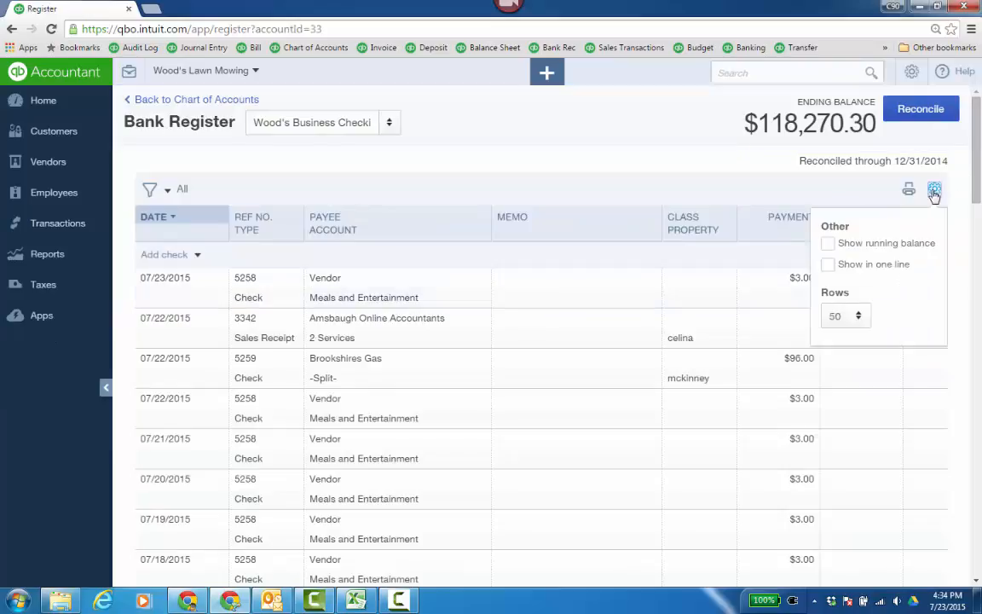
{"action": "left_click", "coordinate": [828, 244]}
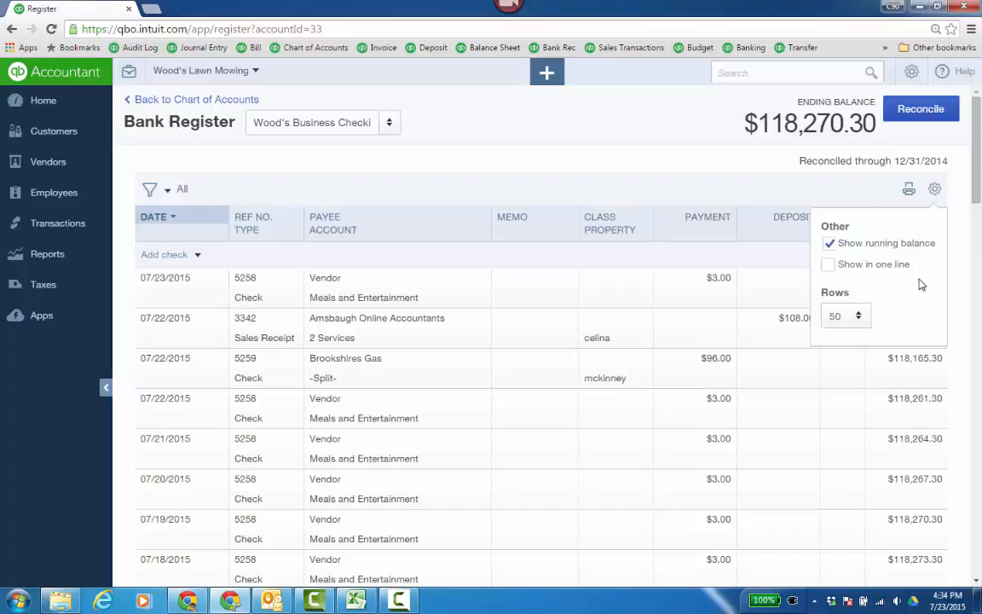
Try the one-line register layout with the Class column hidden and compact rows, and switch the one-line layout off again.
{"action": "left_click", "coordinate": [828, 264]}
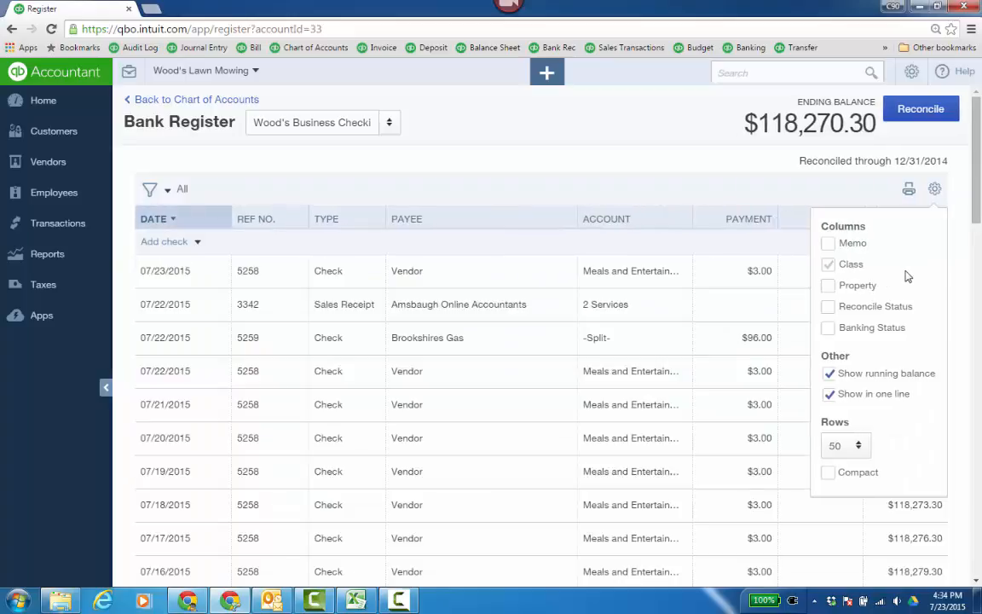
{"action": "left_click", "coordinate": [851, 264]}
{"action": "left_click", "coordinate": [828, 471]}
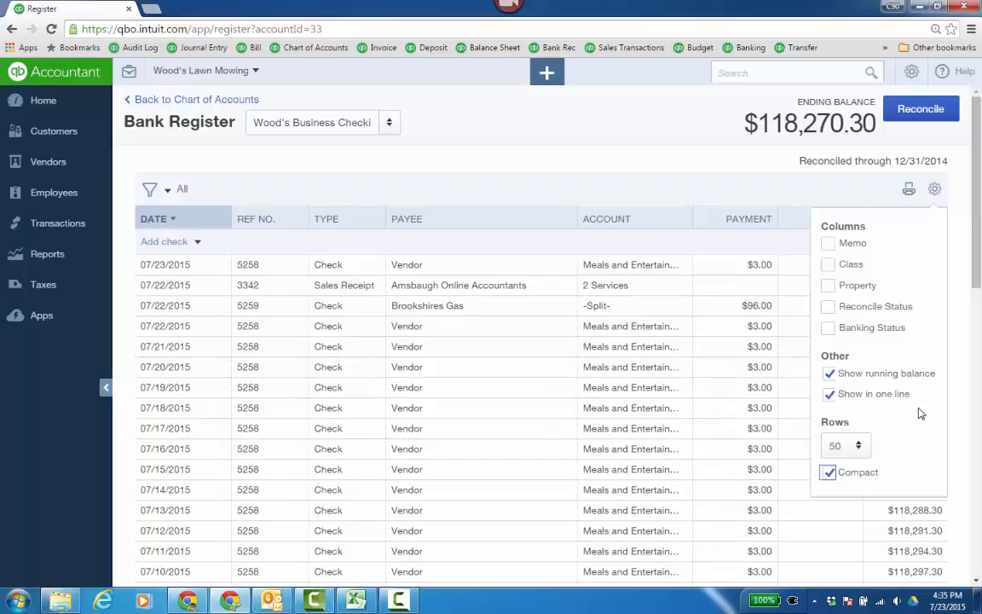
{"action": "left_click", "coordinate": [829, 393]}
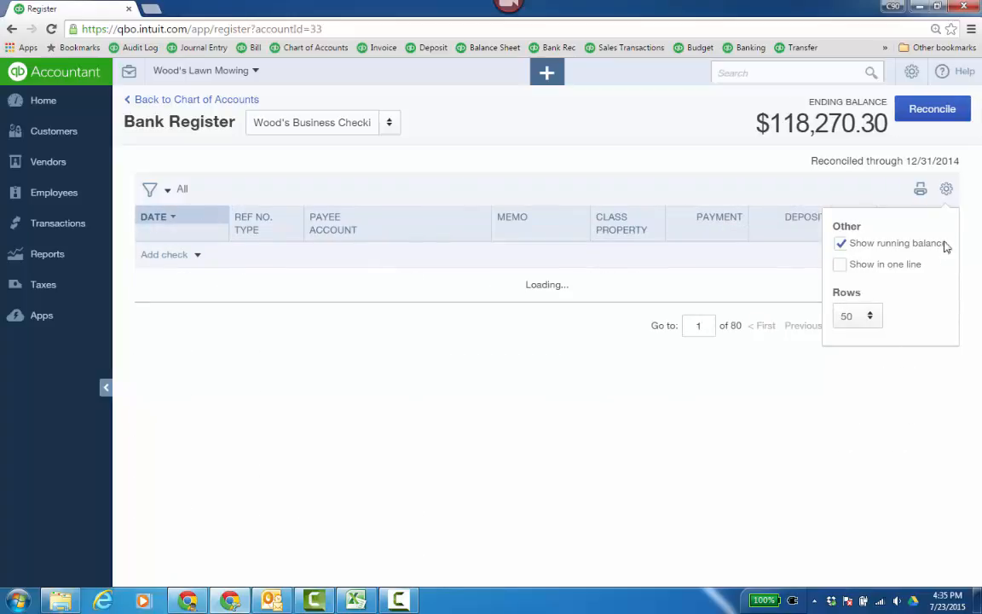
{"action": "left_click", "coordinate": [944, 189]}
Look through the first page of the checking register's transactions and check its filter options.
{"action": "scroll", "coordinate": [583, 407], "scroll_direction": "down", "scroll_amount": 1}
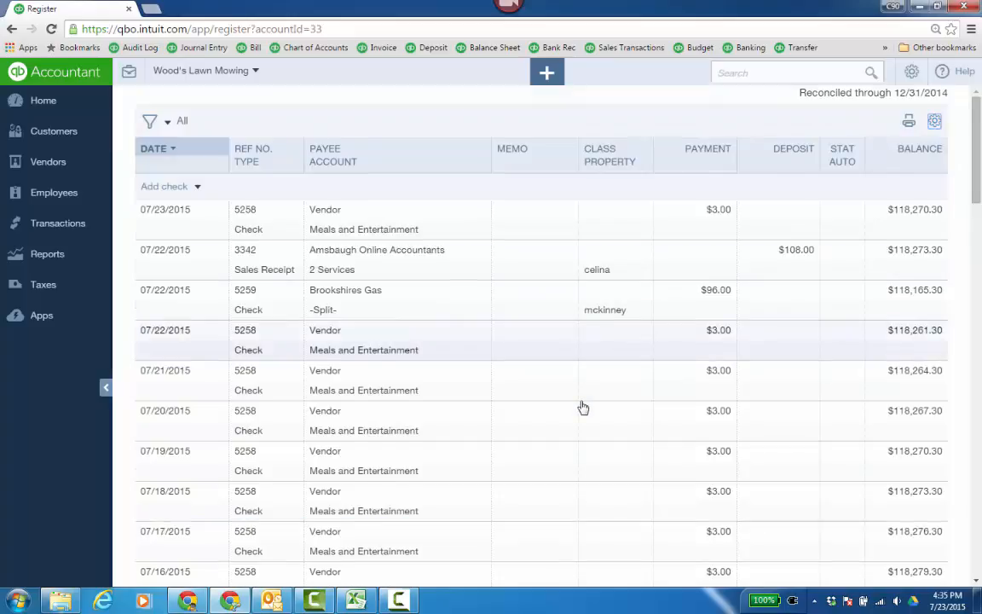
{"action": "scroll", "coordinate": [583, 407], "scroll_direction": "down", "scroll_amount": 6}
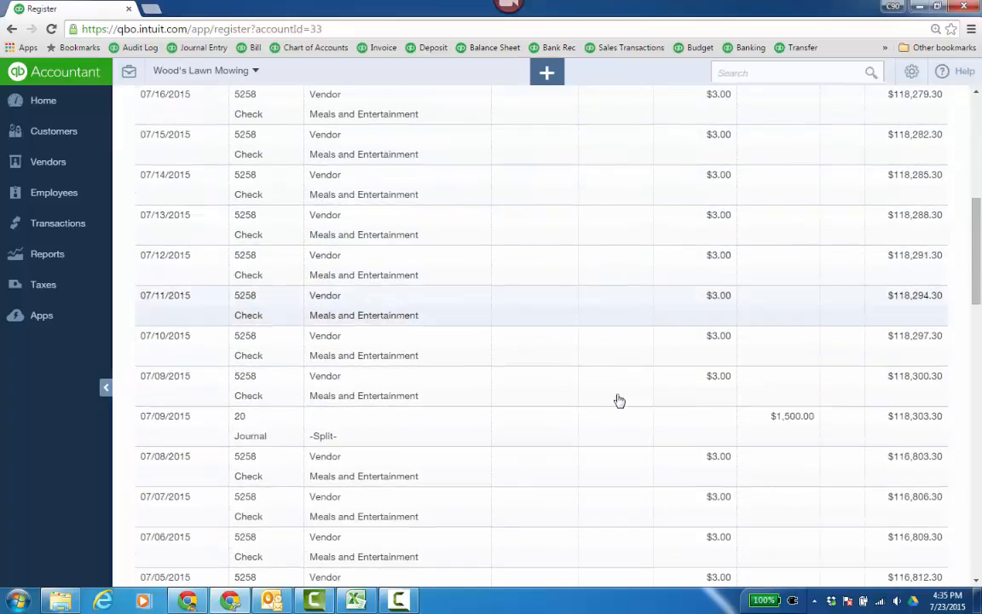
{"action": "scroll", "coordinate": [473, 432], "scroll_direction": "down", "scroll_amount": 3}
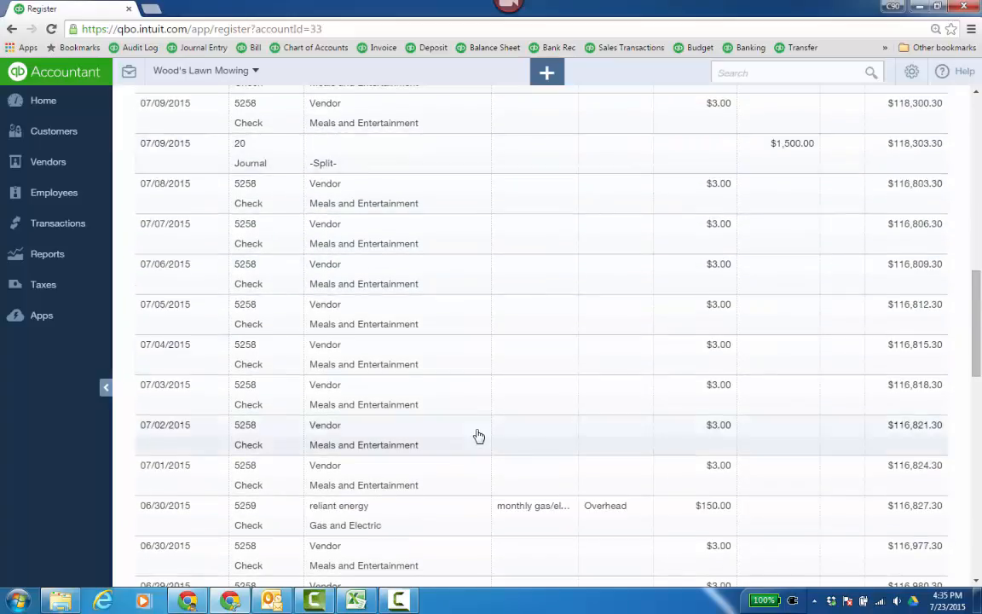
{"action": "scroll", "coordinate": [479, 436], "scroll_direction": "down", "scroll_amount": 8}
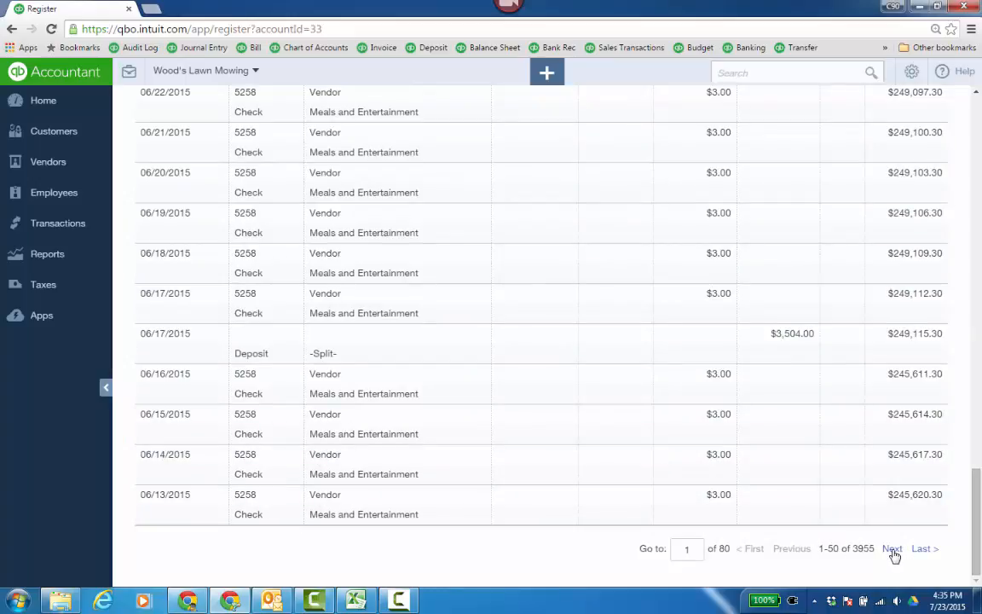
{"action": "scroll", "coordinate": [528, 465], "scroll_direction": "up", "scroll_amount": 15}
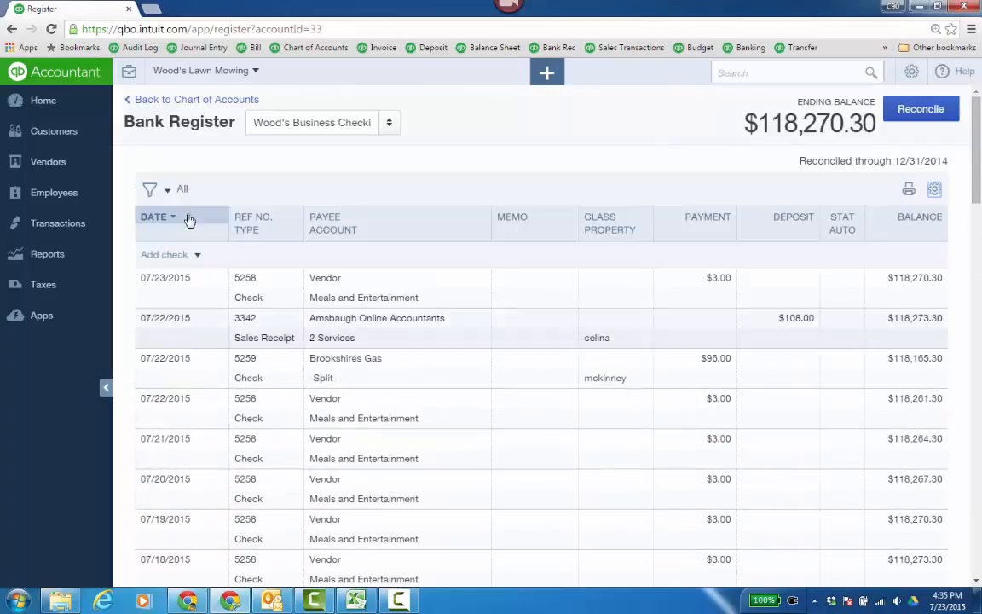
{"action": "left_click", "coordinate": [166, 189]}
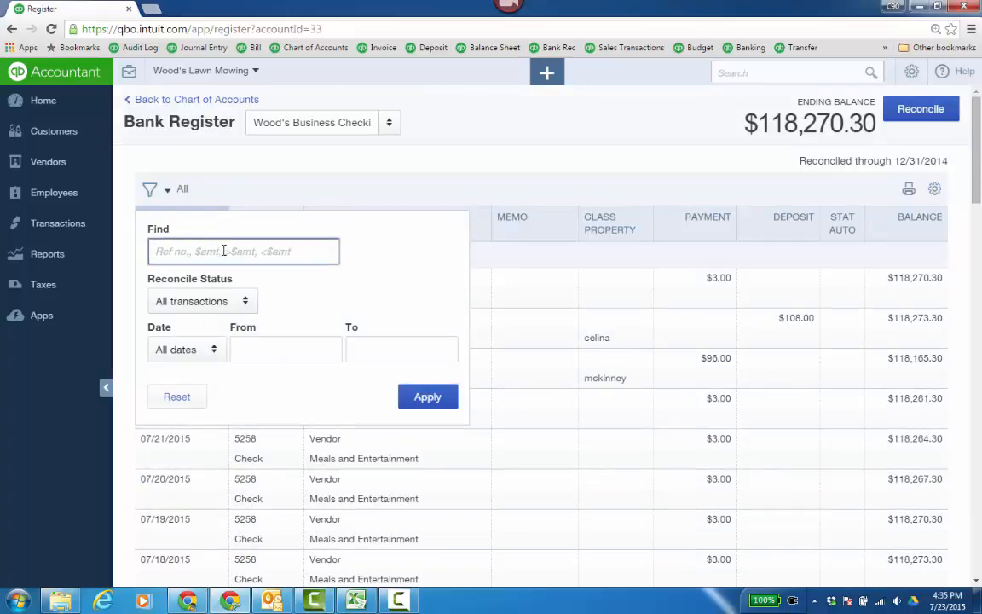
{"action": "left_click", "coordinate": [511, 170]}
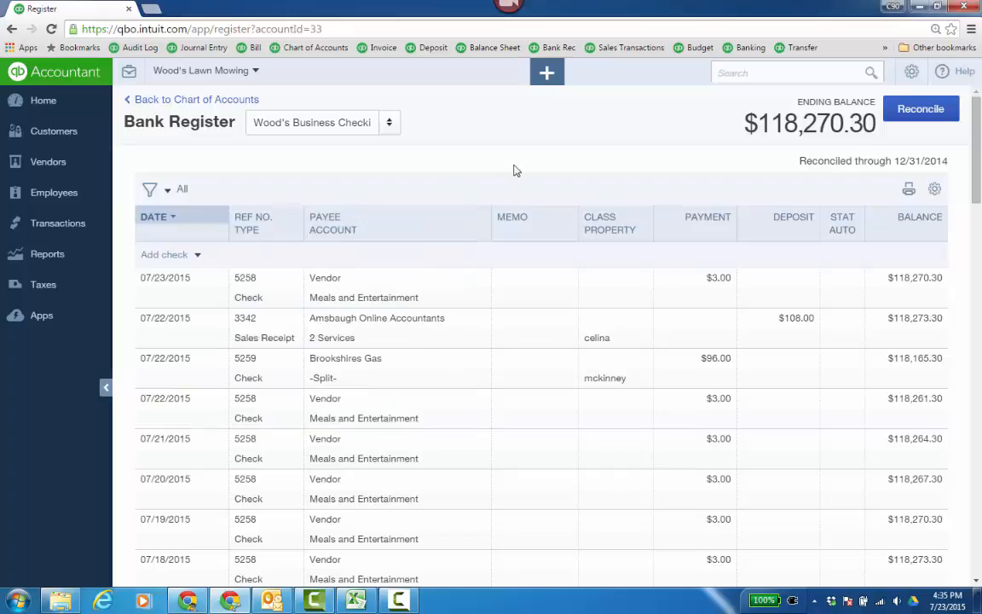
Start a check from Wood's Business Checking with Promotional as the first line's account, and discard it without saving.
{"action": "left_click", "coordinate": [219, 100]}
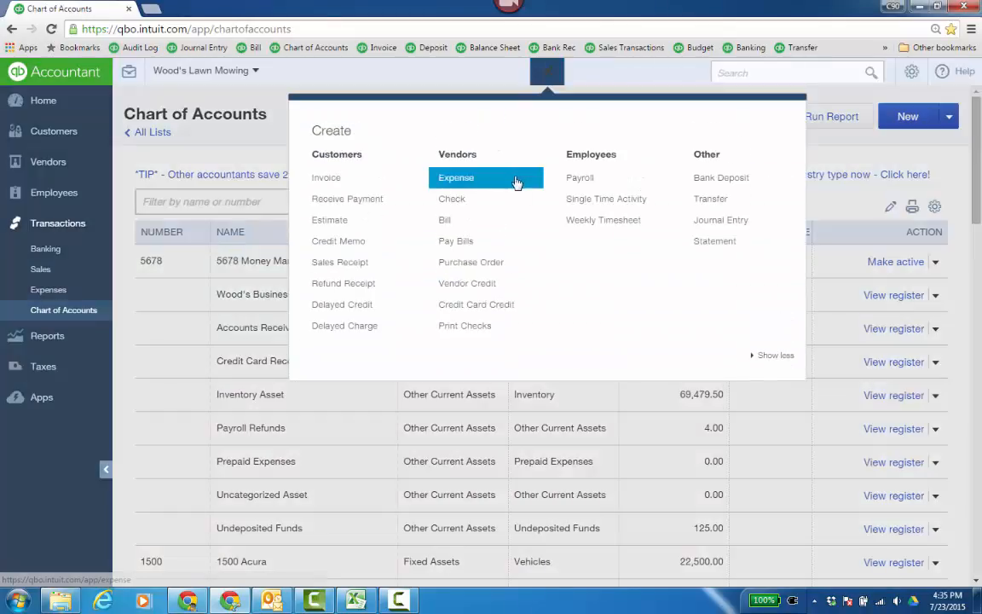
{"action": "left_click", "coordinate": [495, 199]}
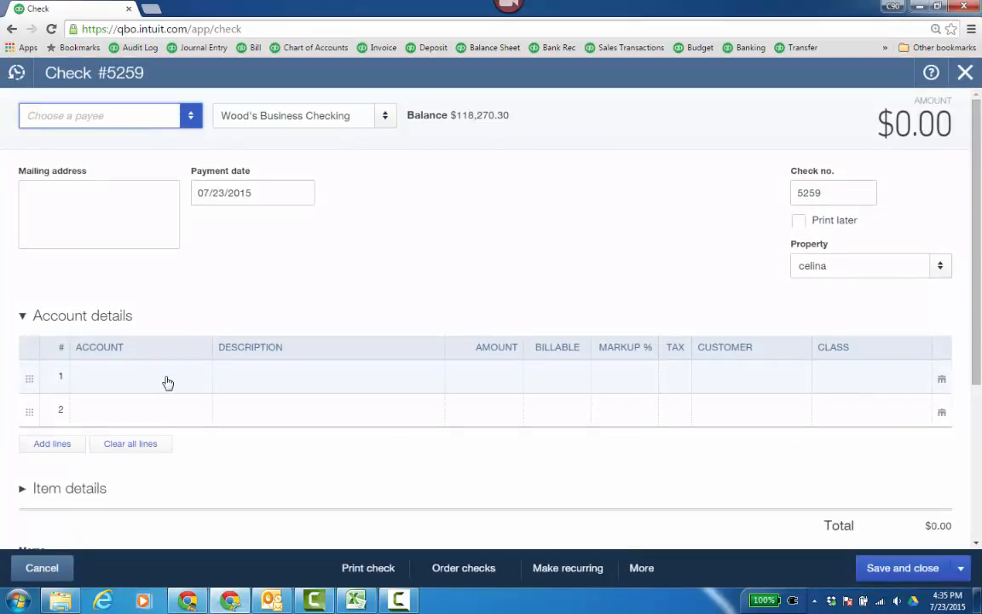
{"action": "left_click", "coordinate": [167, 383]}
{"action": "left_click", "coordinate": [196, 381]}
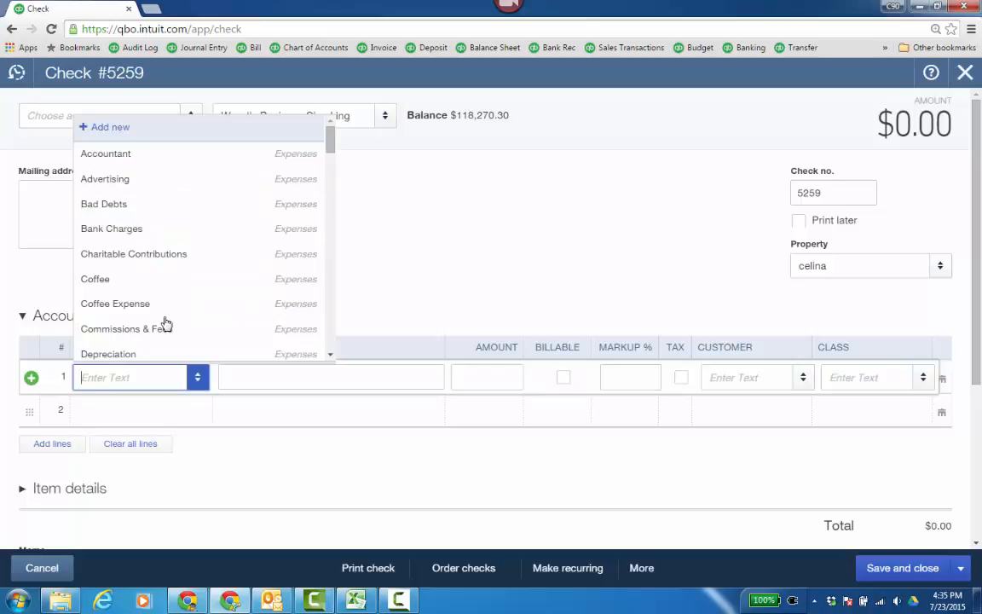
{"action": "type", "text": "Promotional"}
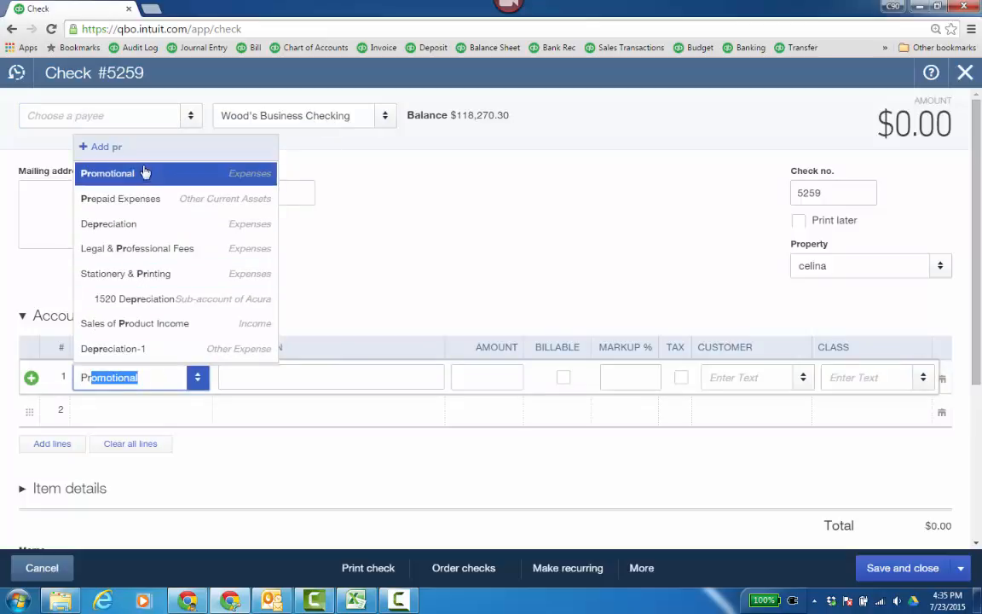
{"action": "left_click", "coordinate": [361, 277]}
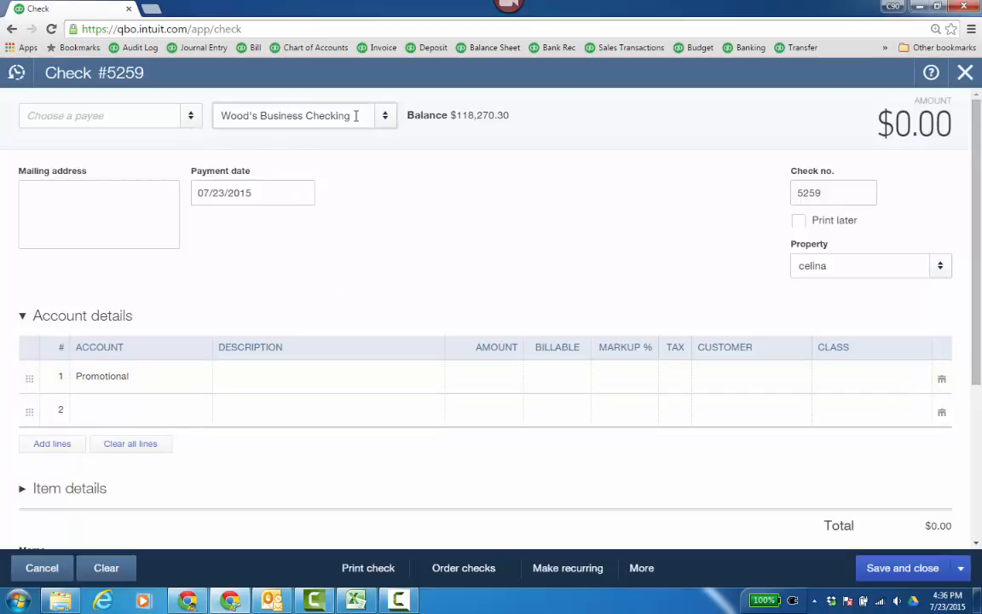
{"action": "left_click_drag", "start_coordinate": [355, 115], "coordinate": [218, 115]}
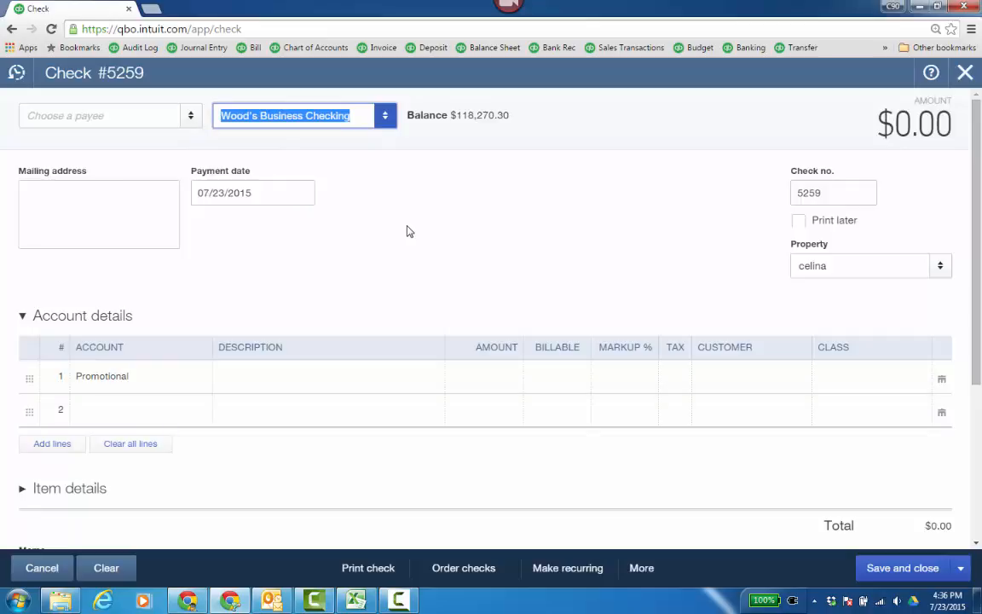
{"action": "left_click", "coordinate": [47, 566]}
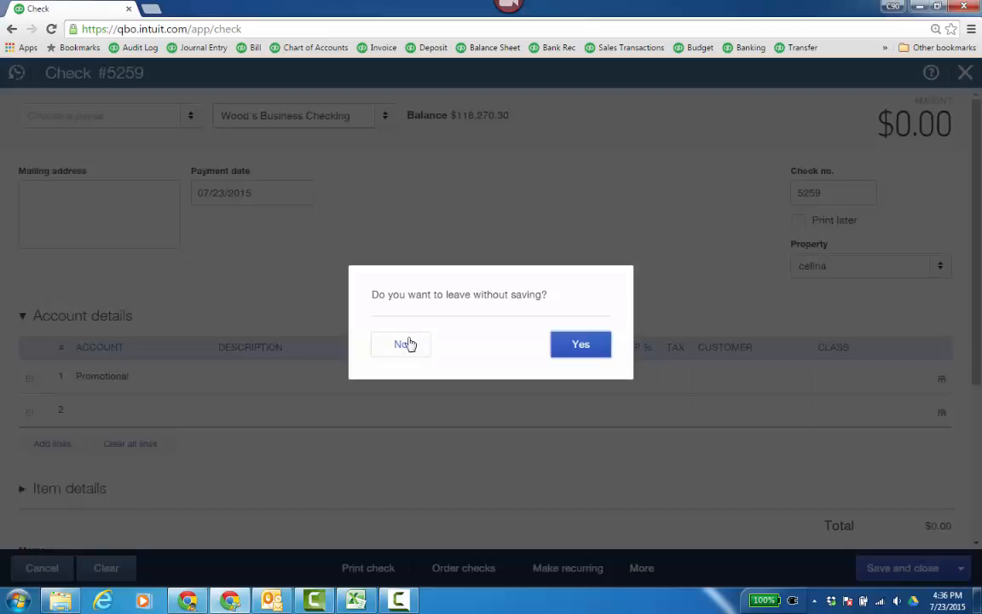
{"action": "left_click", "coordinate": [579, 344]}
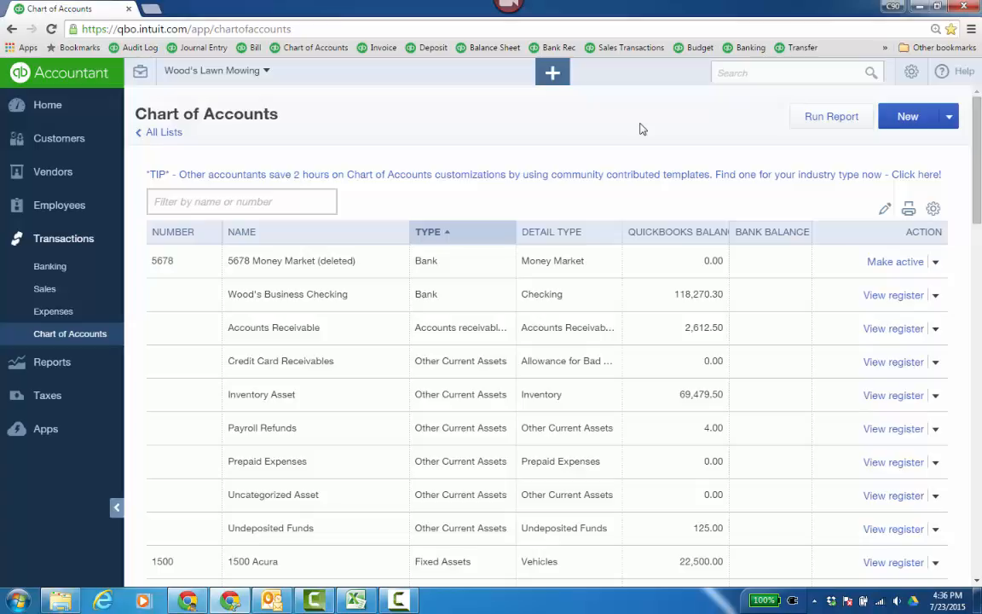
Run the Account List report and the Transaction Detail by Account report from the accountant reports.
{"action": "left_click", "coordinate": [61, 366]}
{"action": "scroll", "coordinate": [482, 349], "scroll_direction": "down", "scroll_amount": 1}
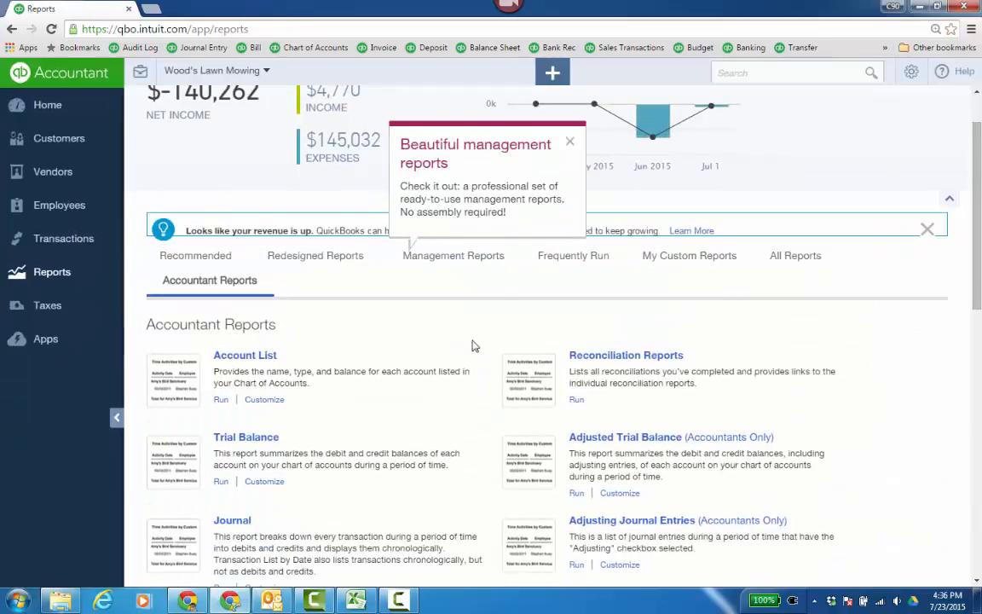
{"action": "left_click", "coordinate": [267, 361]}
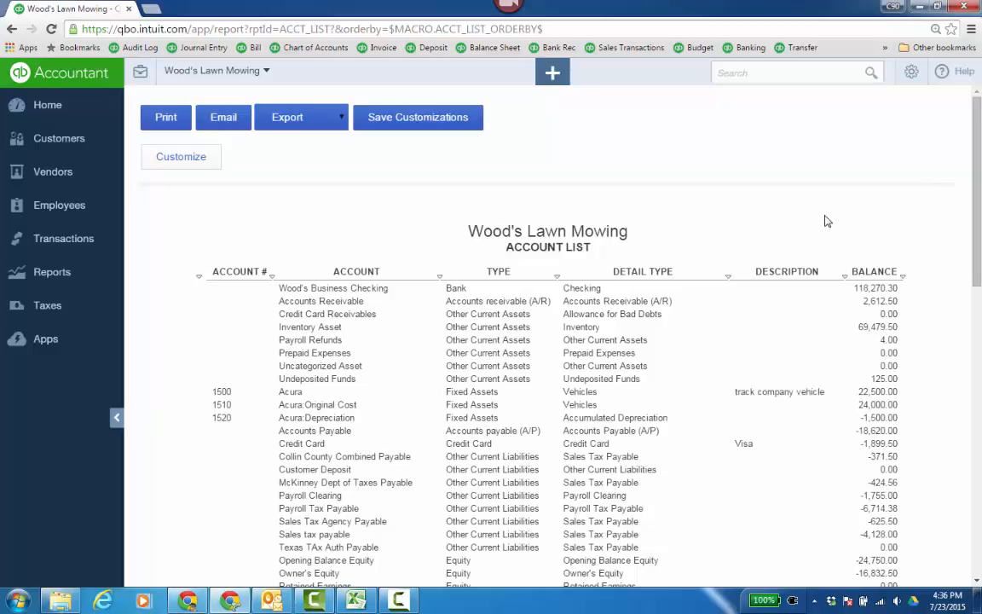
{"action": "scroll", "coordinate": [793, 383], "scroll_direction": "down", "scroll_amount": 3}
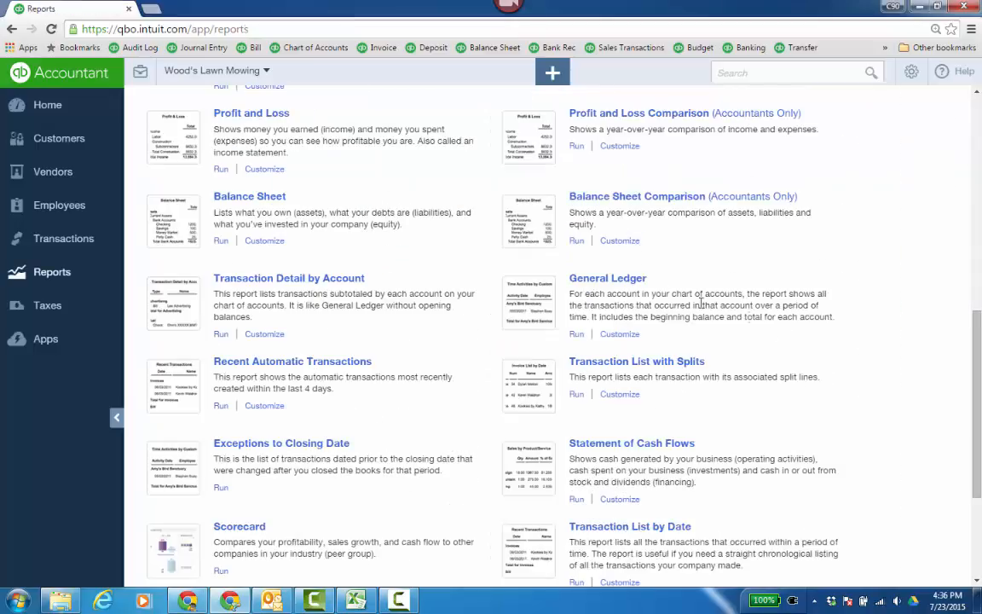
{"action": "left_click", "coordinate": [340, 282]}
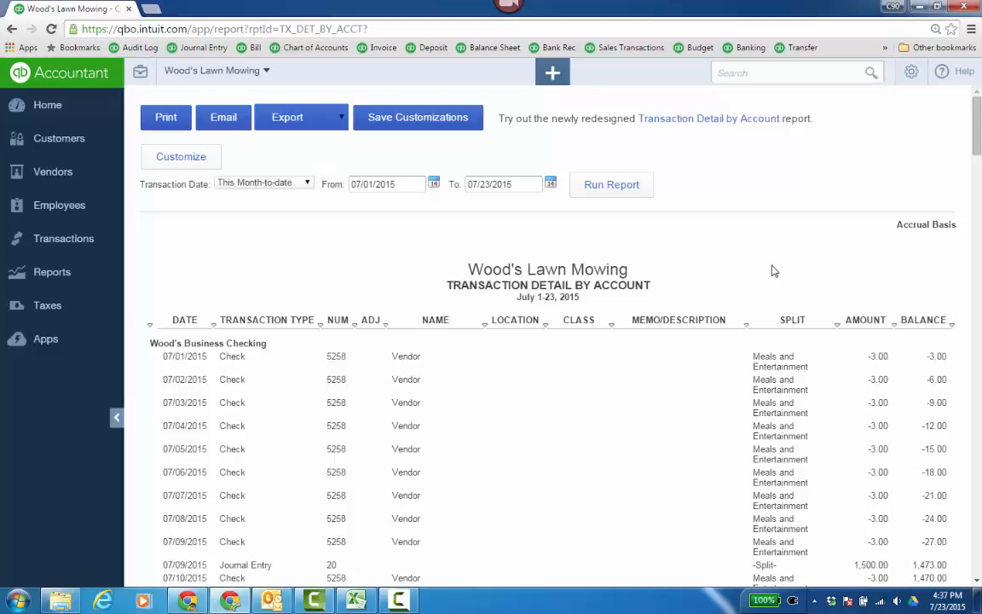
Start a chart of accounts import, download its sample file and open the file in Excel.
{"action": "left_click", "coordinate": [911, 75]}
{"action": "left_click", "coordinate": [743, 178]}
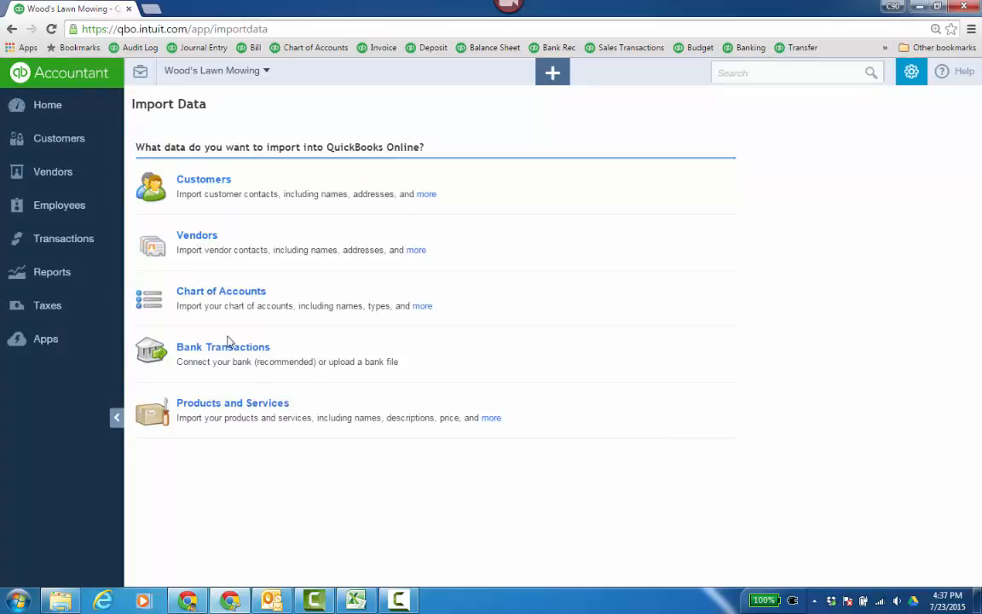
{"action": "left_click", "coordinate": [241, 294]}
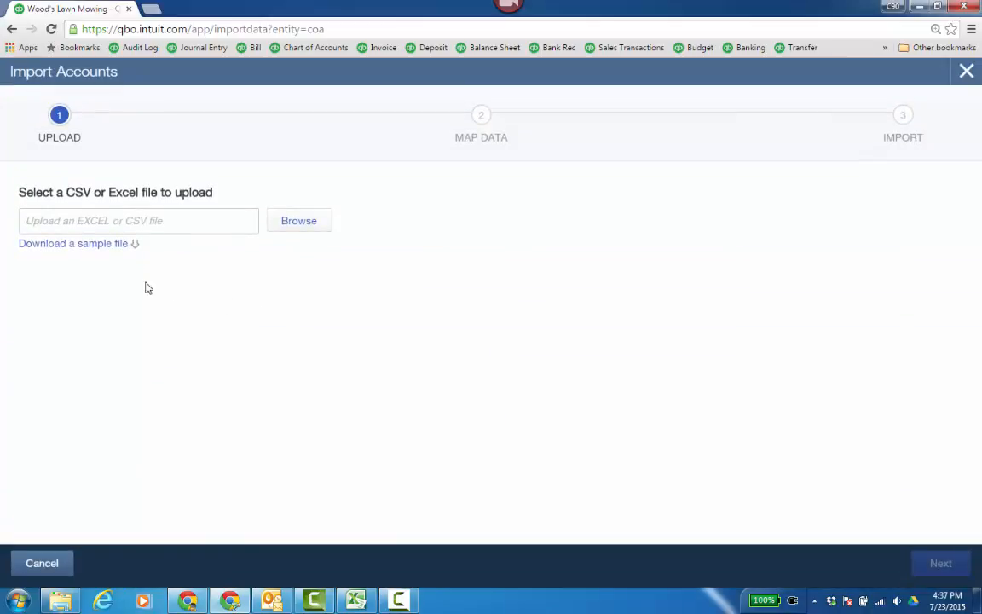
{"action": "left_click", "coordinate": [96, 248]}
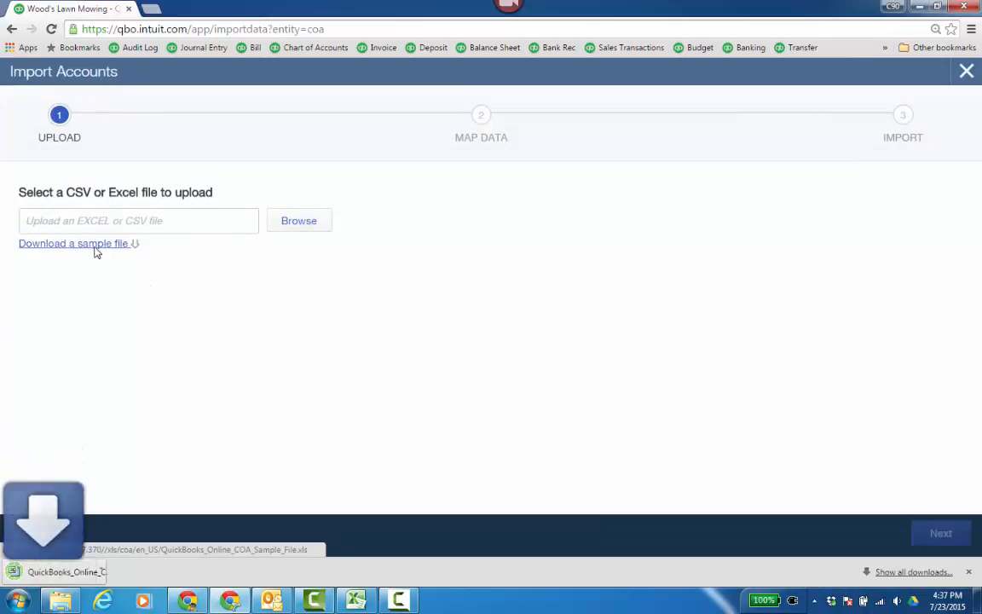
{"action": "left_click", "coordinate": [92, 579]}
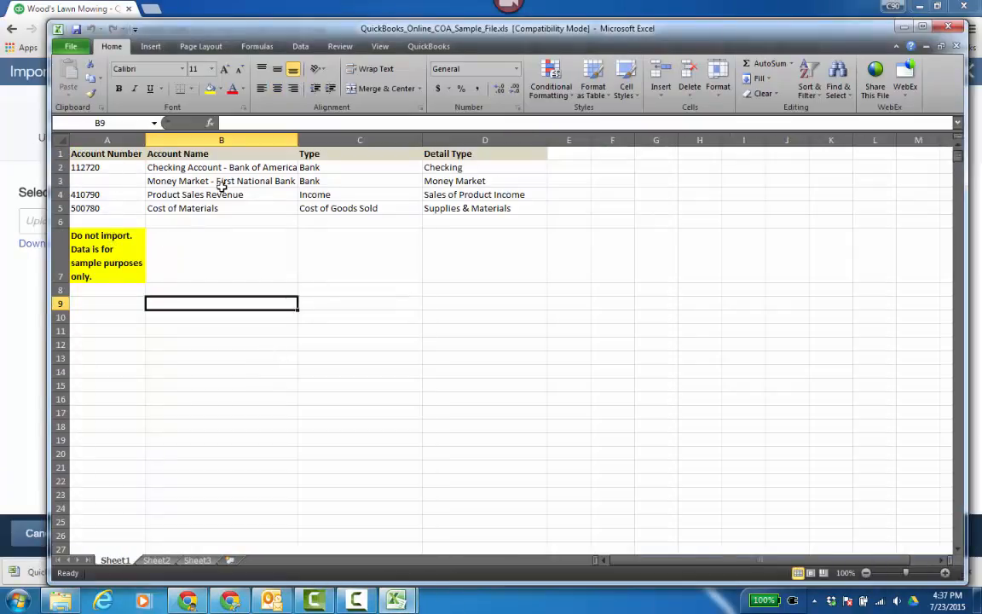
Delete the do-not-import note from cell A7 of the sample file, save it to the desktop and close it.
{"action": "left_click", "coordinate": [111, 260]}
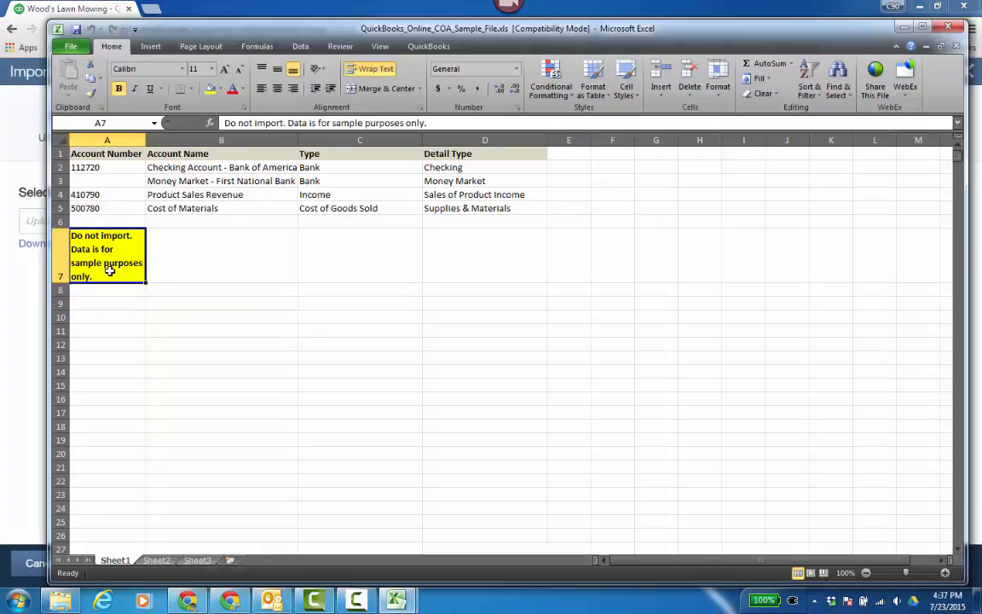
{"action": "key", "text": "Delete"}
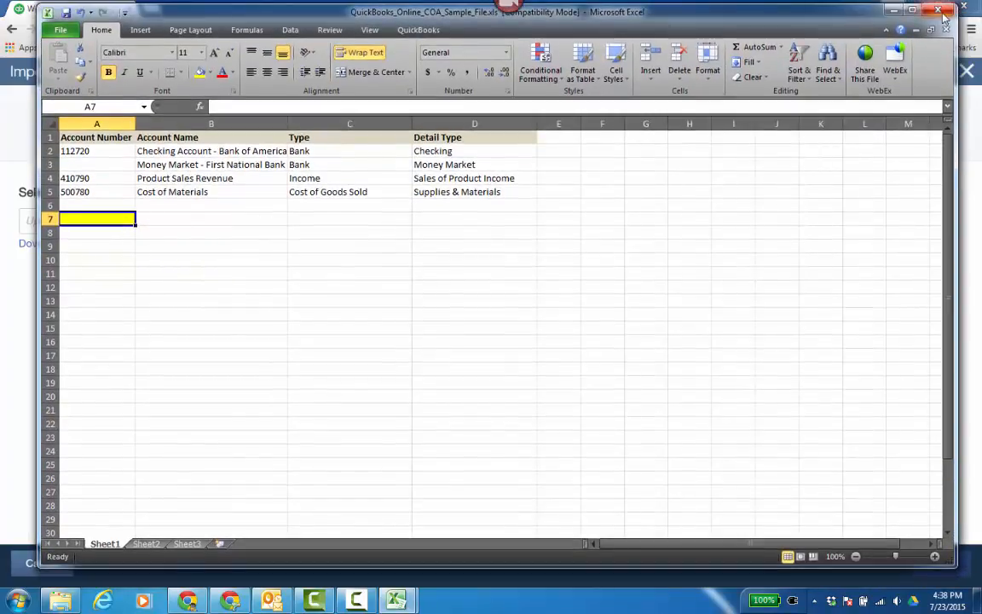
{"action": "left_click", "coordinate": [938, 10]}
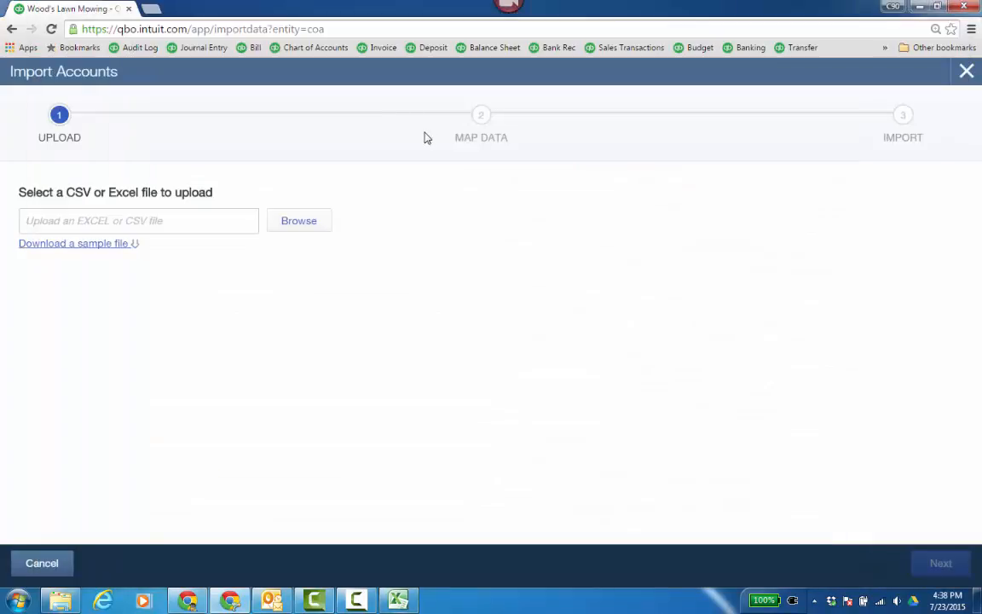
Upload QuickBooks_Online_COA_Sample_File.xls from the desktop as the file for the accounts import.
{"action": "left_click", "coordinate": [302, 223]}
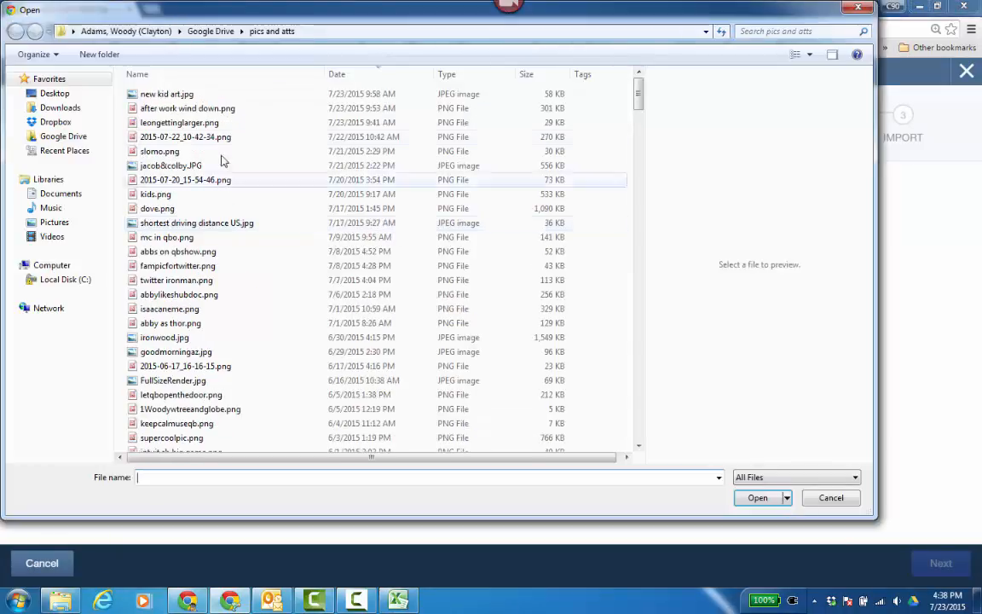
{"action": "left_click", "coordinate": [66, 94]}
{"action": "left_click", "coordinate": [521, 209]}
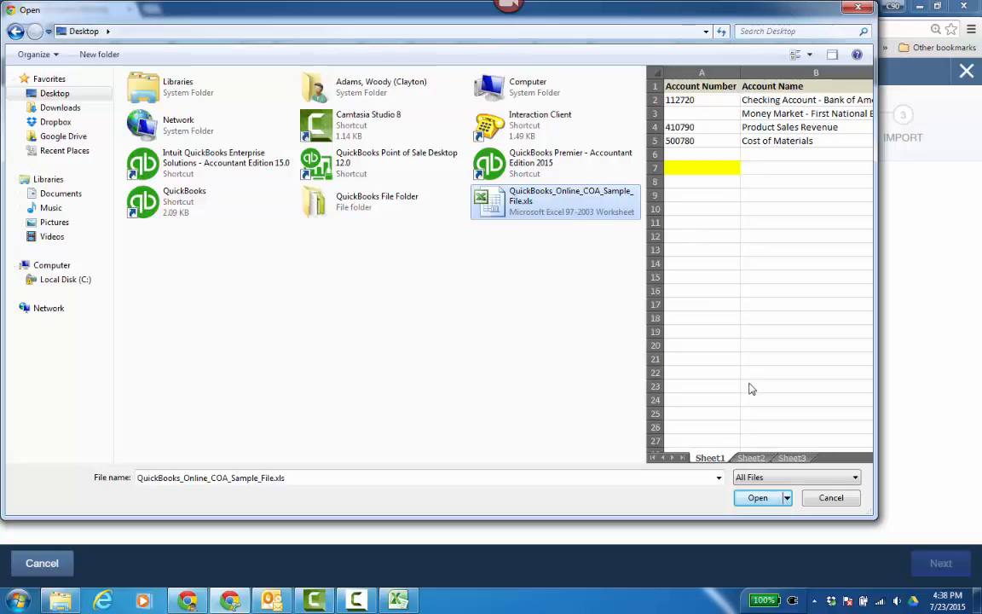
{"action": "left_click", "coordinate": [757, 498]}
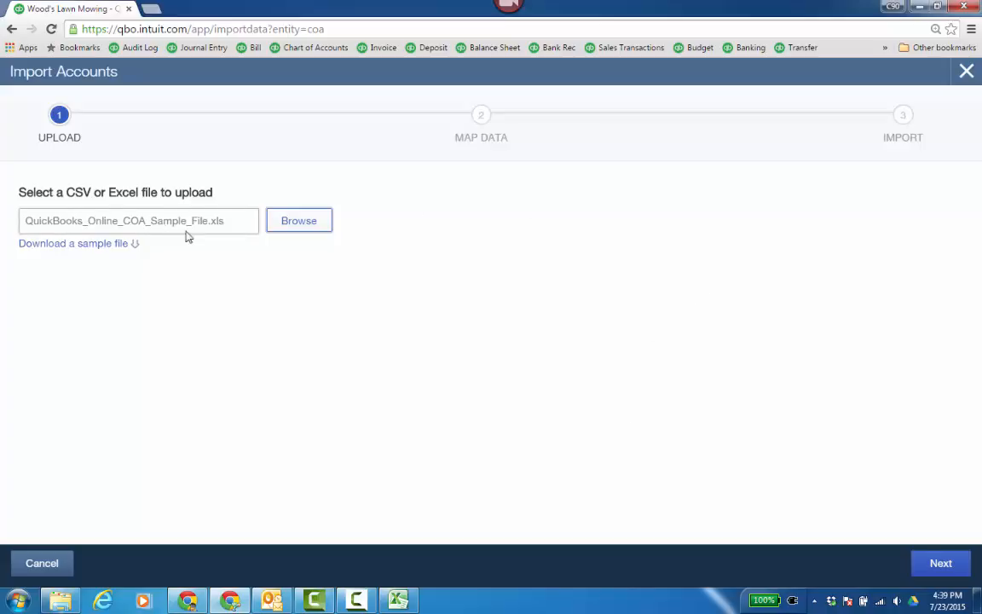
{"action": "left_click", "coordinate": [941, 566]}
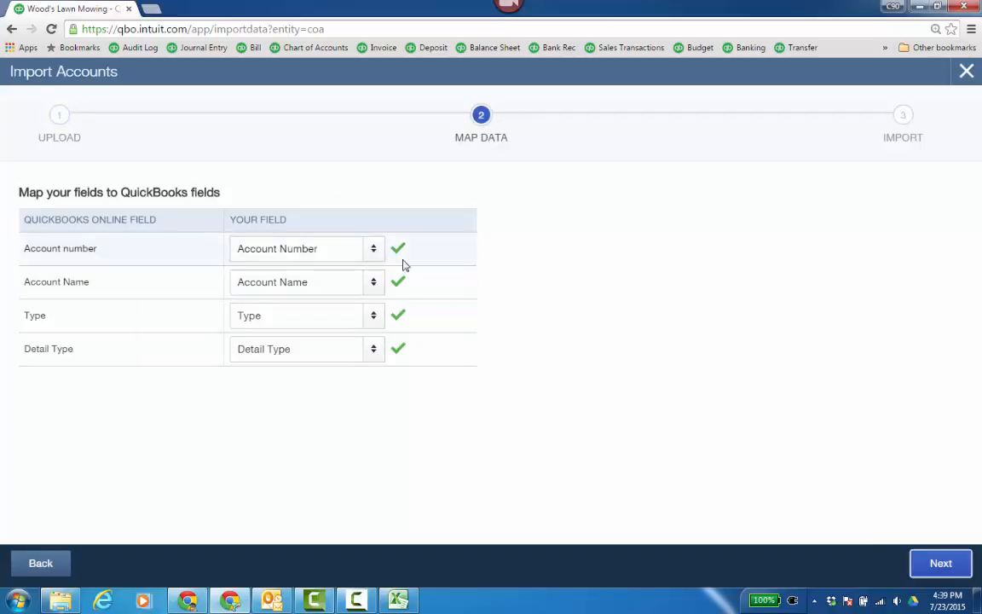
Review the choices for mapping the Account number field, keep Account Number and accept the field mapping.
{"action": "left_click", "coordinate": [372, 253]}
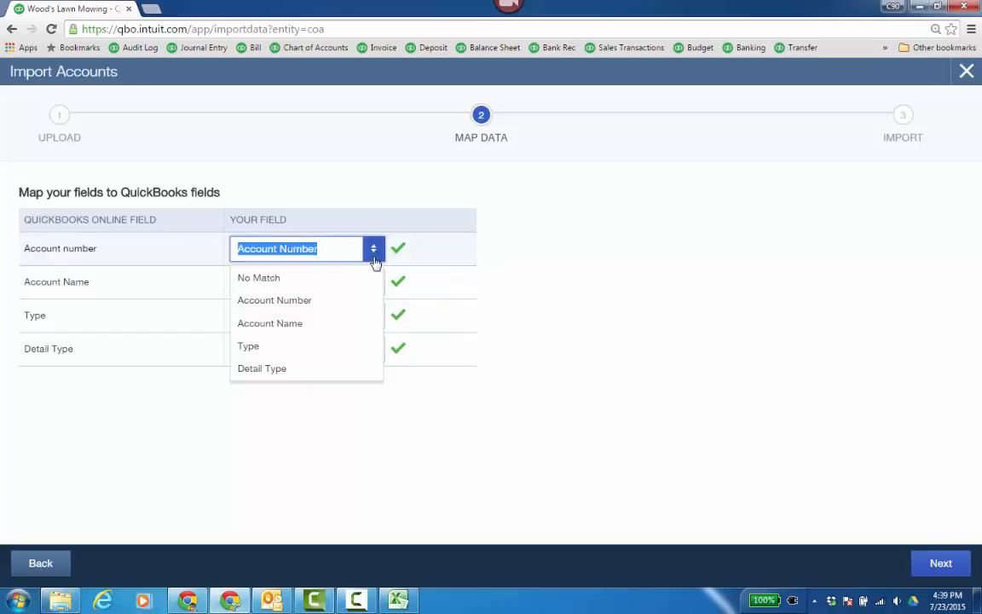
{"action": "left_click", "coordinate": [375, 263]}
{"action": "left_click", "coordinate": [682, 263]}
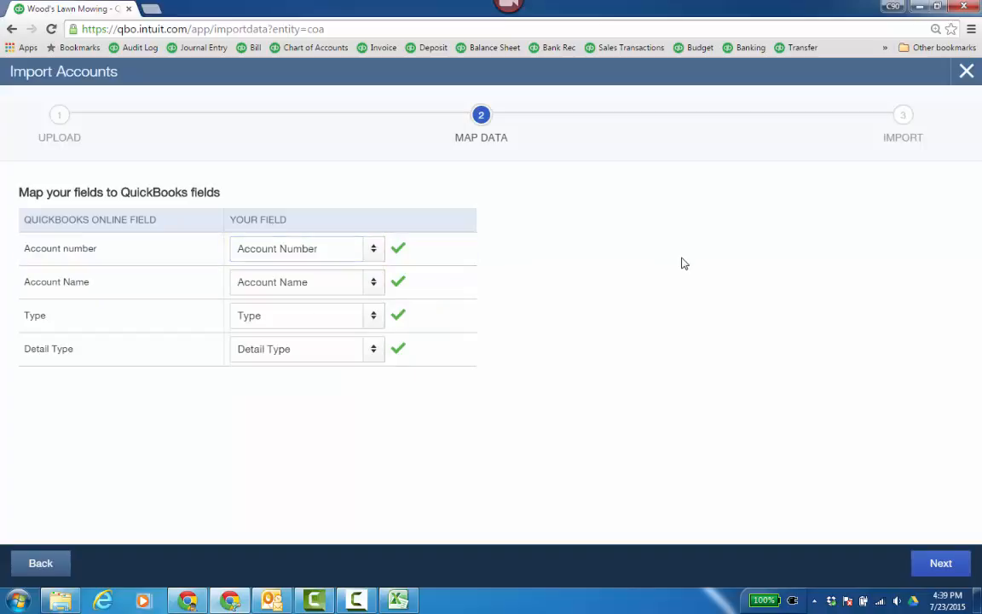
{"action": "left_click", "coordinate": [945, 569]}
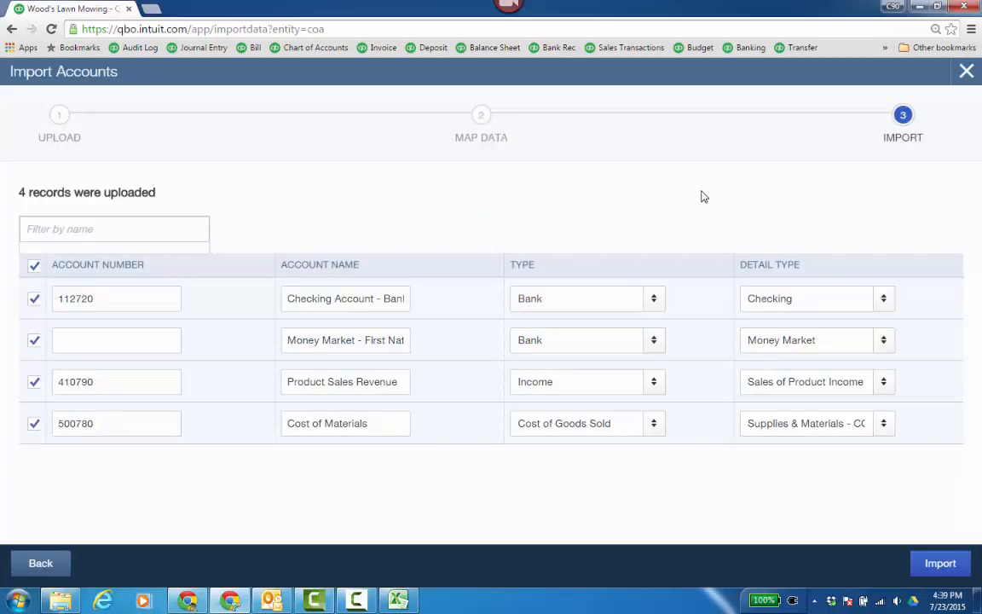
Fill in the missing account number for the Money Market account and import all the listed accounts.
{"action": "left_click", "coordinate": [933, 563]}
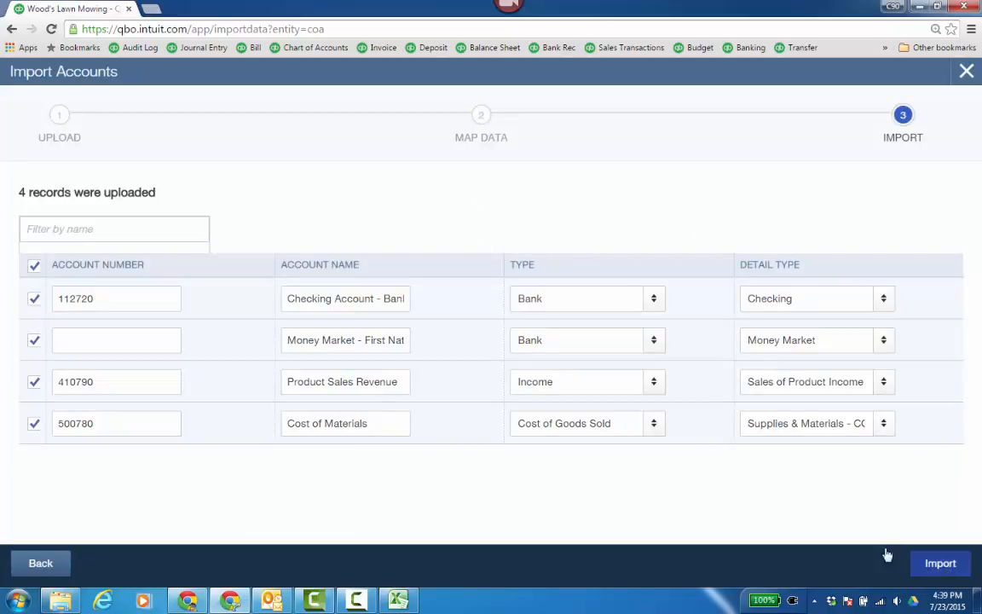
{"action": "left_click", "coordinate": [142, 340]}
{"action": "type", "text": "113789"}
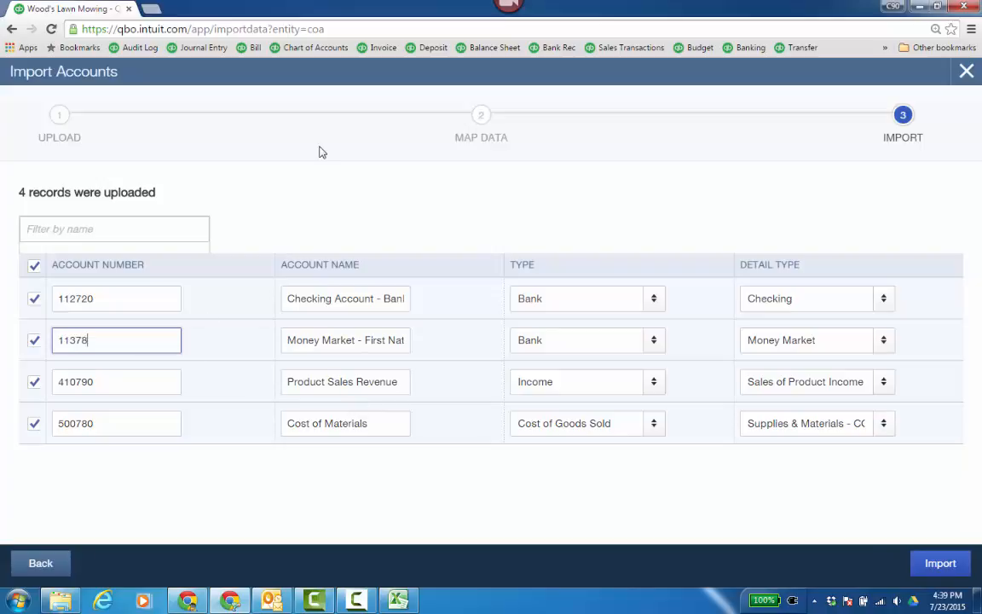
{"action": "left_click", "coordinate": [944, 565]}
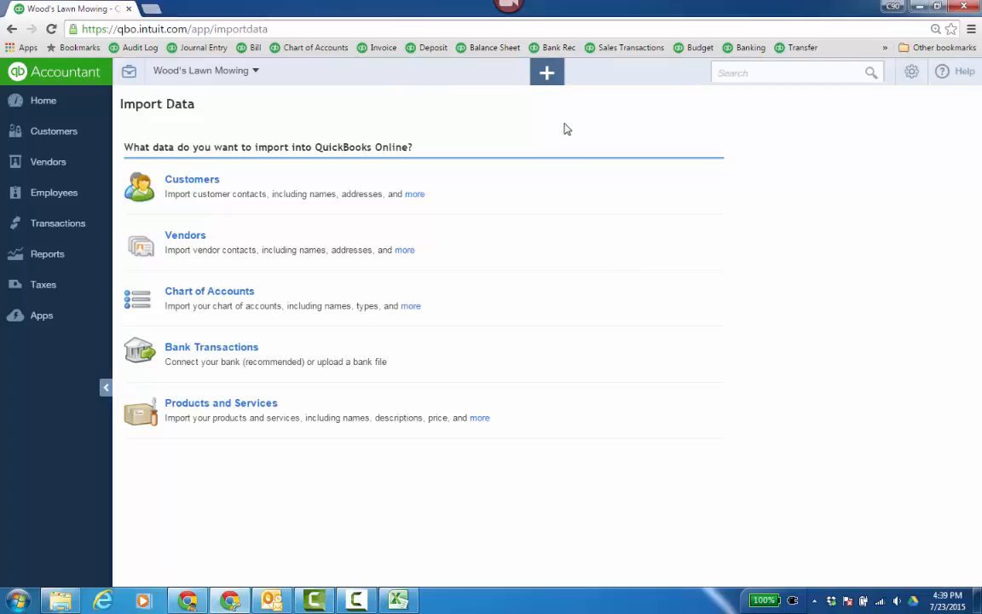
Return to the chart of accounts.
{"action": "mouse_move", "coordinate": [70, 225]}
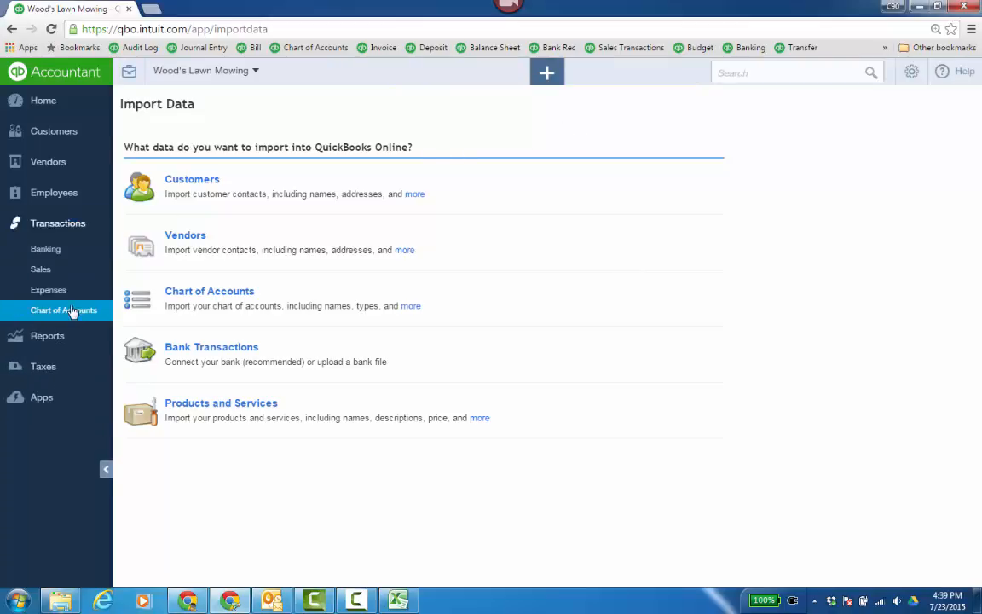